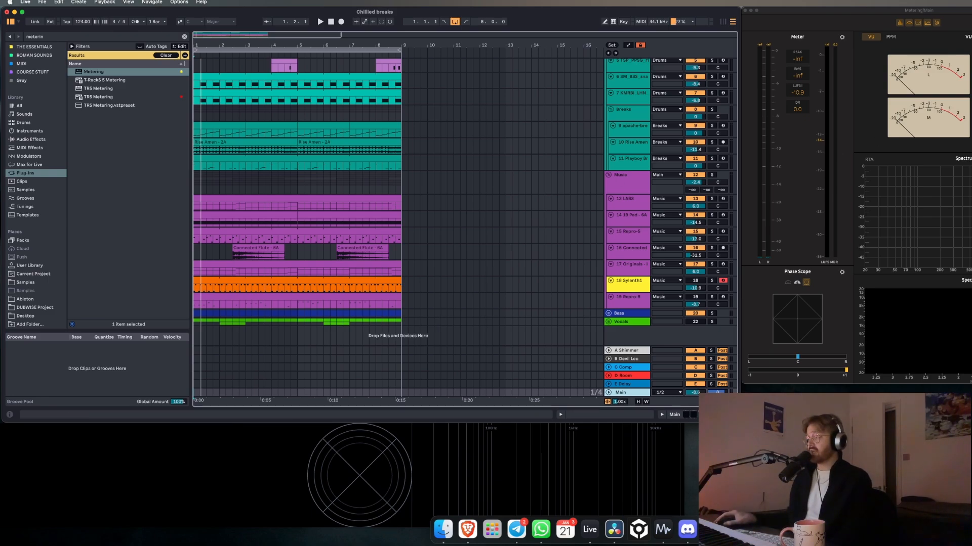
Place the browser window with the PaulXStretch page over the project and read the Extreme Time-Stretching introduction
{"action": "left_click_drag", "start_coordinate": [969, 62], "coordinate": [520, 26]}
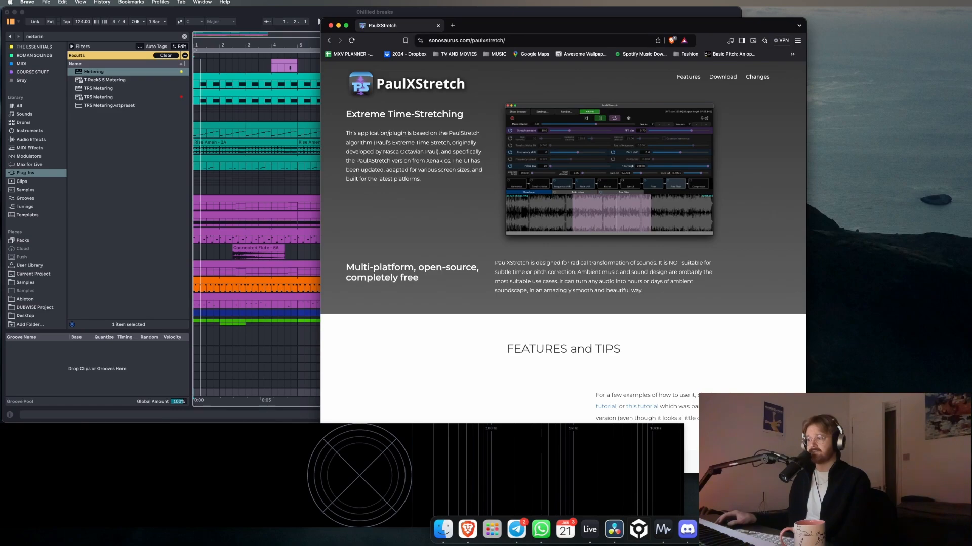
{"action": "left_click_drag", "start_coordinate": [806, 473], "coordinate": [811, 404]}
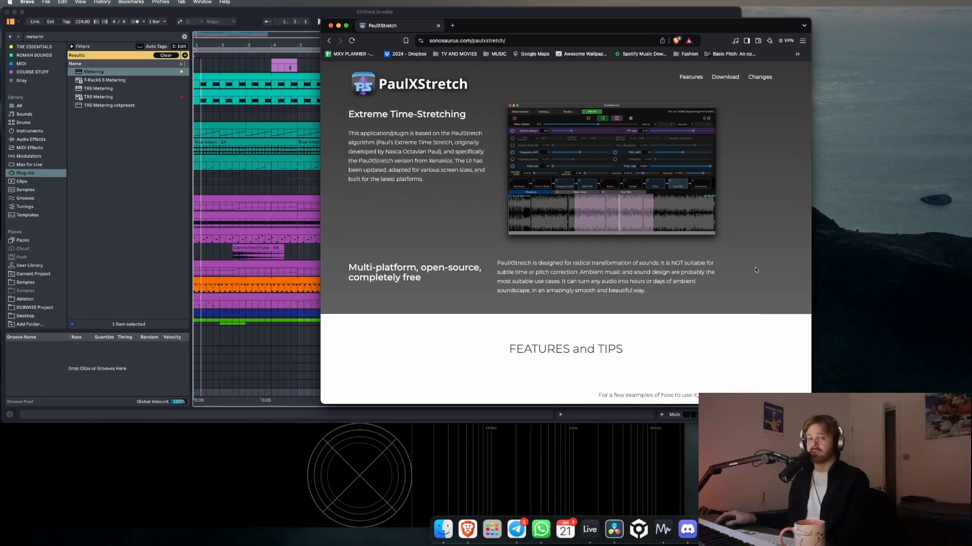
{"action": "left_click_drag", "start_coordinate": [660, 23], "coordinate": [550, 22]}
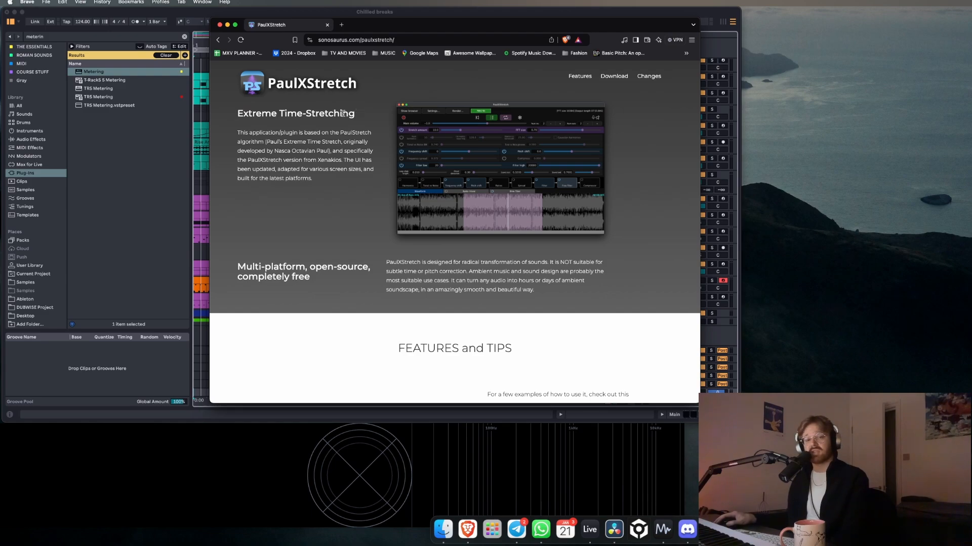
{"action": "triple_click", "coordinate": [316, 112]}
{"action": "double_click", "coordinate": [315, 142]}
{"action": "scroll", "coordinate": [334, 193], "scroll_direction": "down", "scroll_amount": 1}
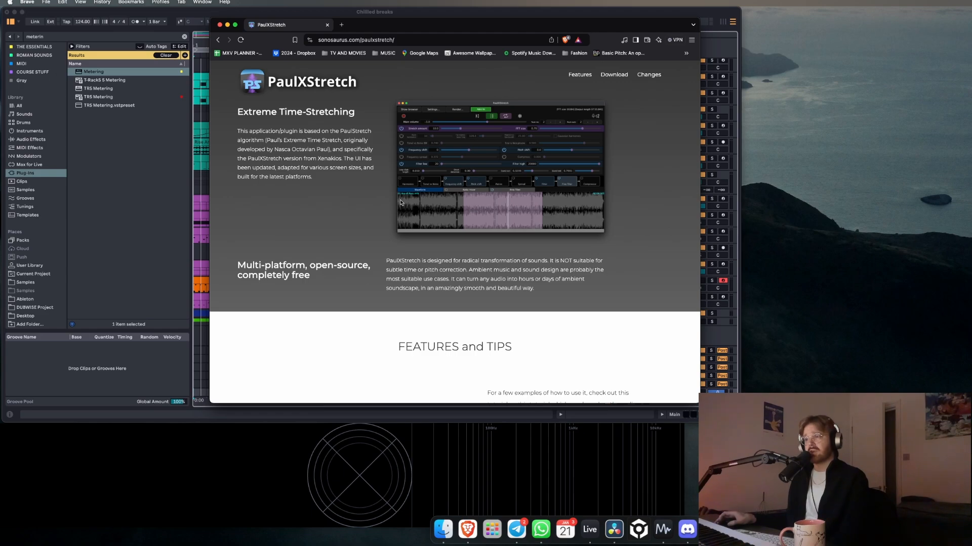
Review the platform download options and the donation section of the PaulXStretch page, and close the page
{"action": "scroll", "coordinate": [385, 204], "scroll_direction": "down", "scroll_amount": 10}
{"action": "left_click_drag", "start_coordinate": [303, 170], "coordinate": [569, 197]}
{"action": "left_click", "coordinate": [653, 255]}
{"action": "scroll", "coordinate": [659, 256], "scroll_direction": "down", "scroll_amount": 3}
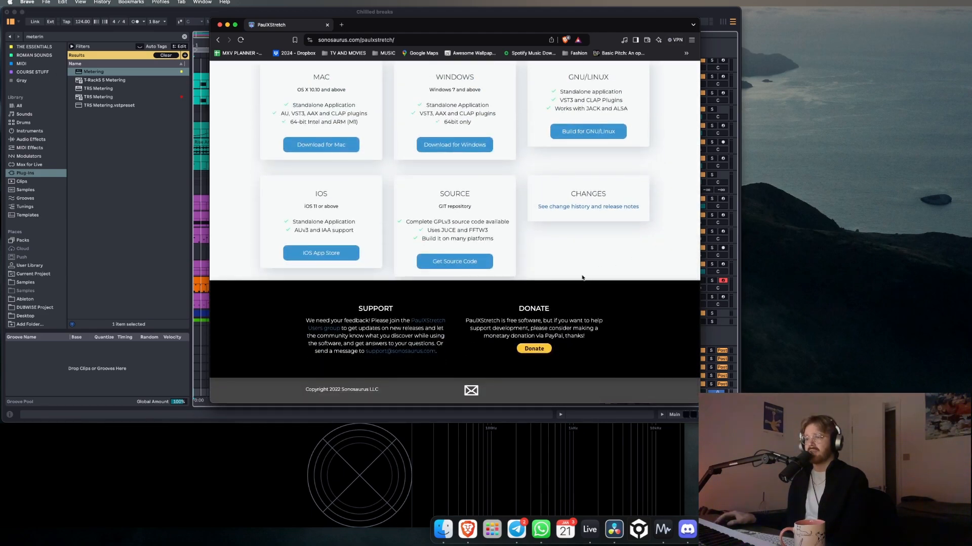
{"action": "left_click_drag", "start_coordinate": [483, 313], "coordinate": [628, 350]}
{"action": "left_click", "coordinate": [633, 351]}
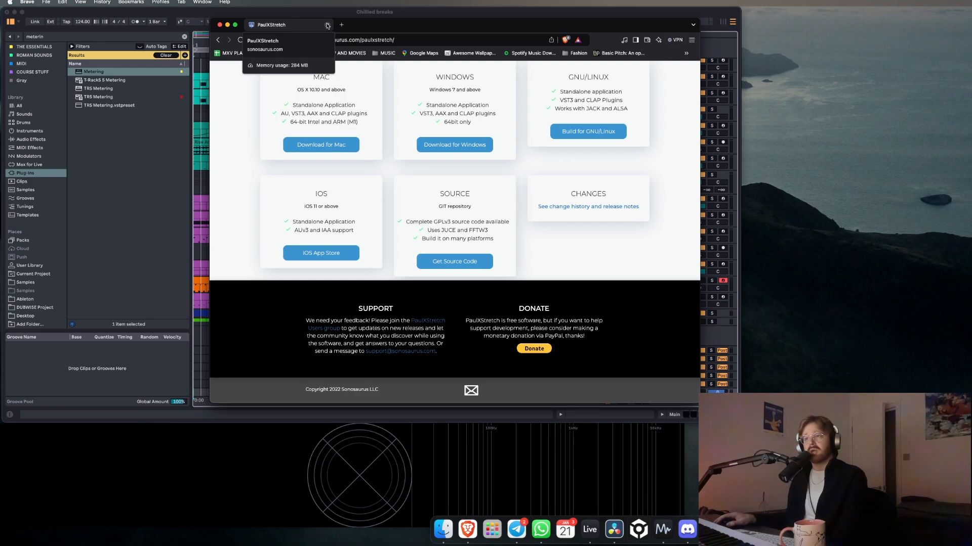
{"action": "left_click", "coordinate": [328, 25]}
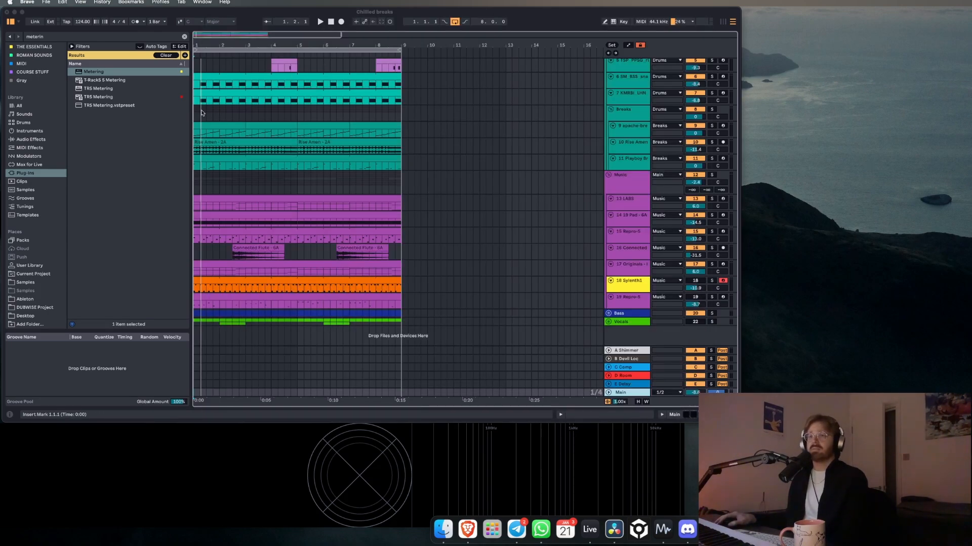
Look over the arrangement's tracks and play the loop from bar 1
{"action": "left_click", "coordinate": [196, 111]}
{"action": "scroll", "coordinate": [212, 116], "scroll_direction": "up", "scroll_amount": 5}
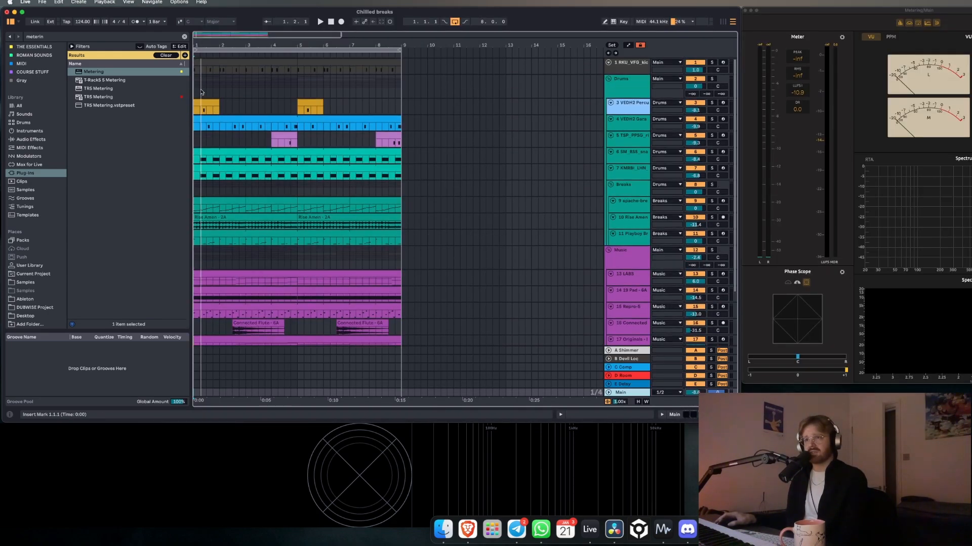
{"action": "scroll", "coordinate": [199, 91], "scroll_direction": "down", "scroll_amount": 3}
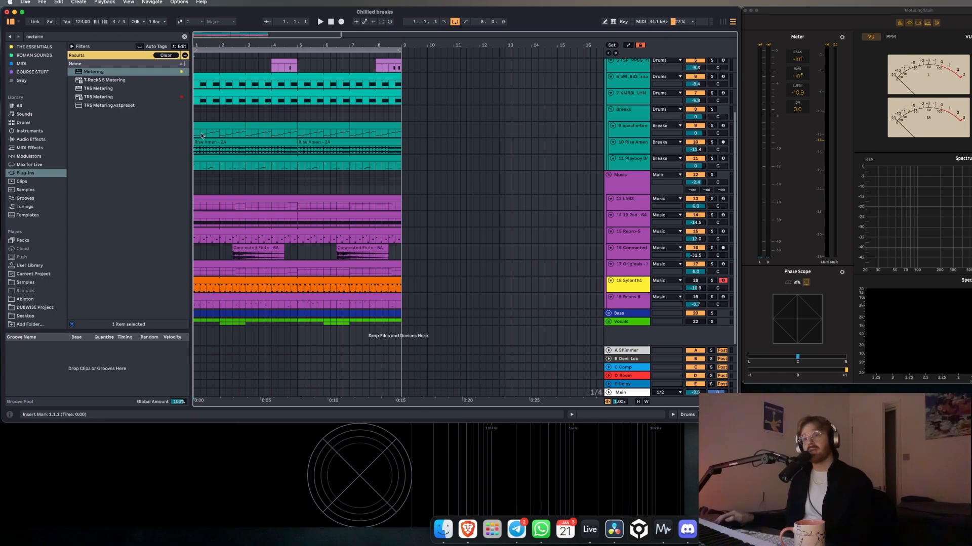
{"action": "left_click", "coordinate": [195, 115]}
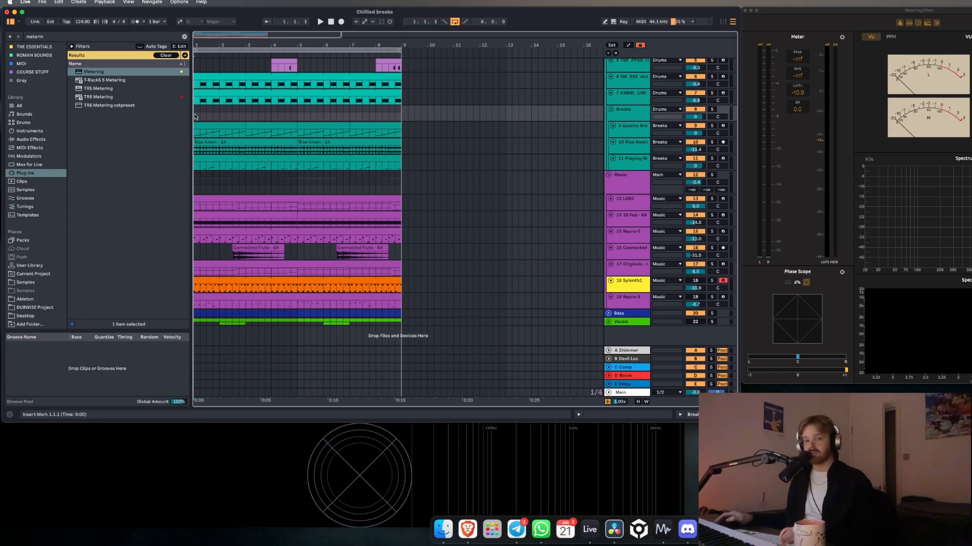
{"action": "key", "text": "space"}
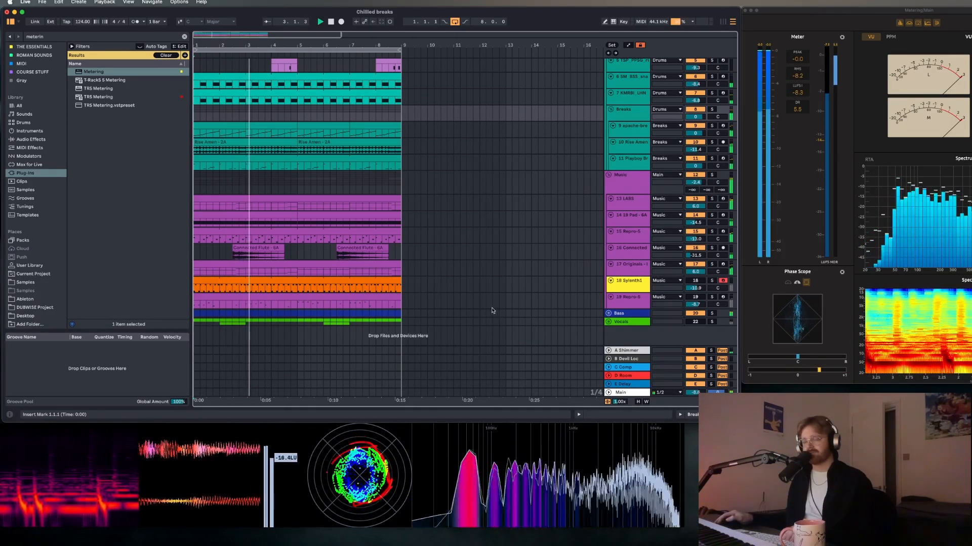
Insert a new audio track below the Vocals group
{"action": "left_click", "coordinate": [466, 302]}
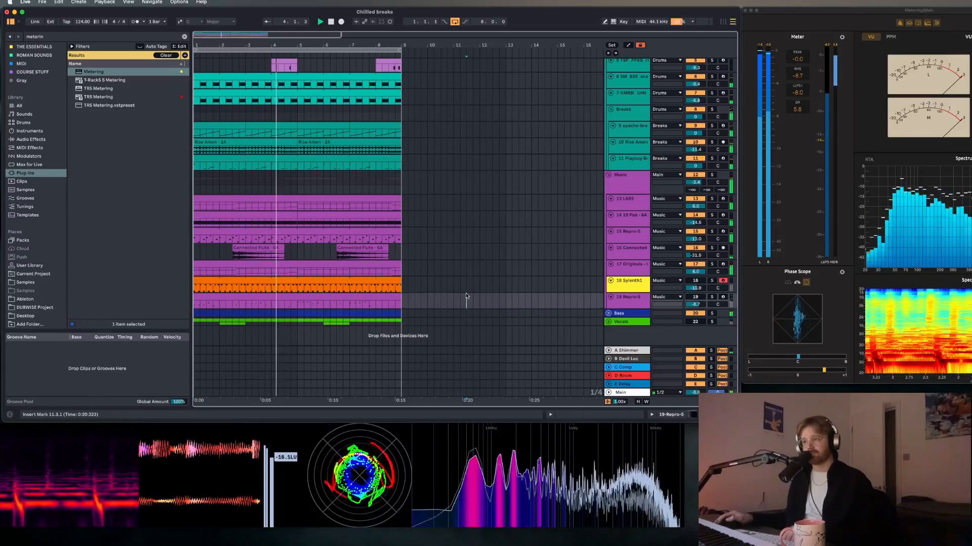
{"action": "right_click", "coordinate": [617, 338]}
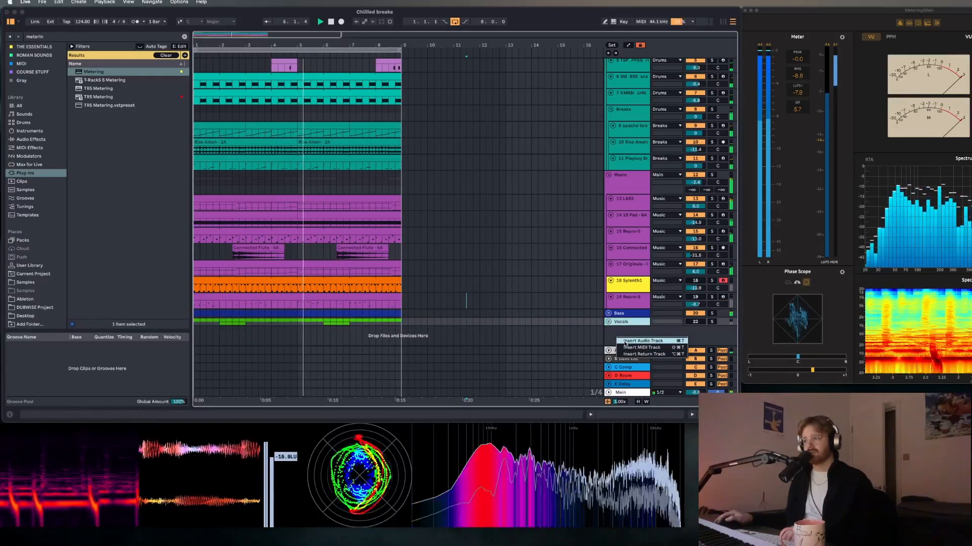
{"action": "left_click", "coordinate": [641, 341]}
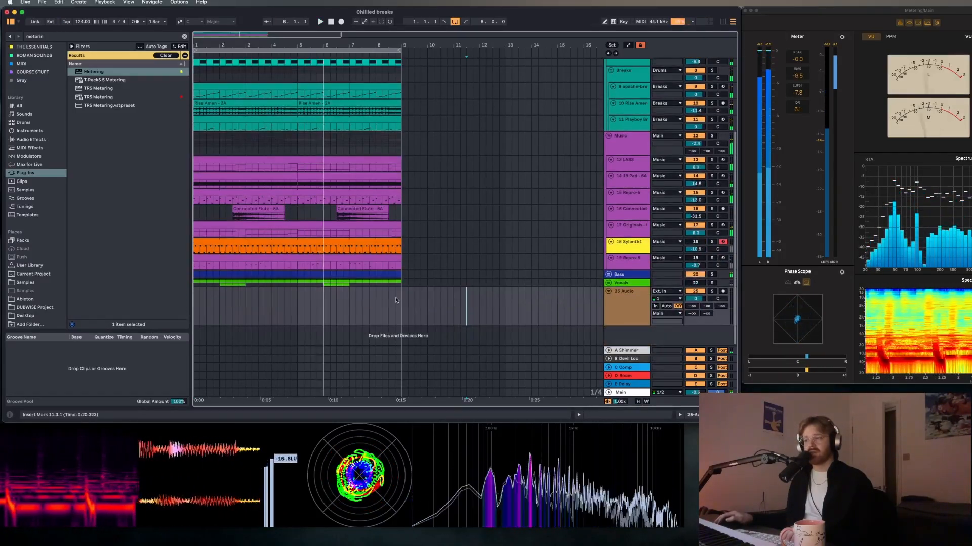
{"action": "scroll", "coordinate": [382, 297], "scroll_direction": "up", "scroll_amount": 2}
{"action": "scroll", "coordinate": [383, 296], "scroll_direction": "down", "scroll_amount": 2}
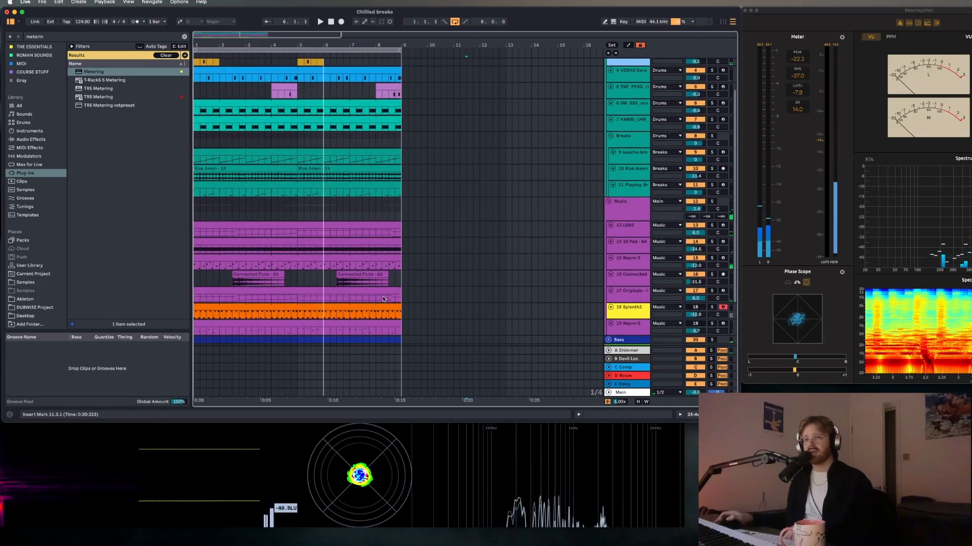
Clear the browser search and audition the harmonies and main vocal samples in E minor from the Samples folder
{"action": "left_click", "coordinate": [184, 36]}
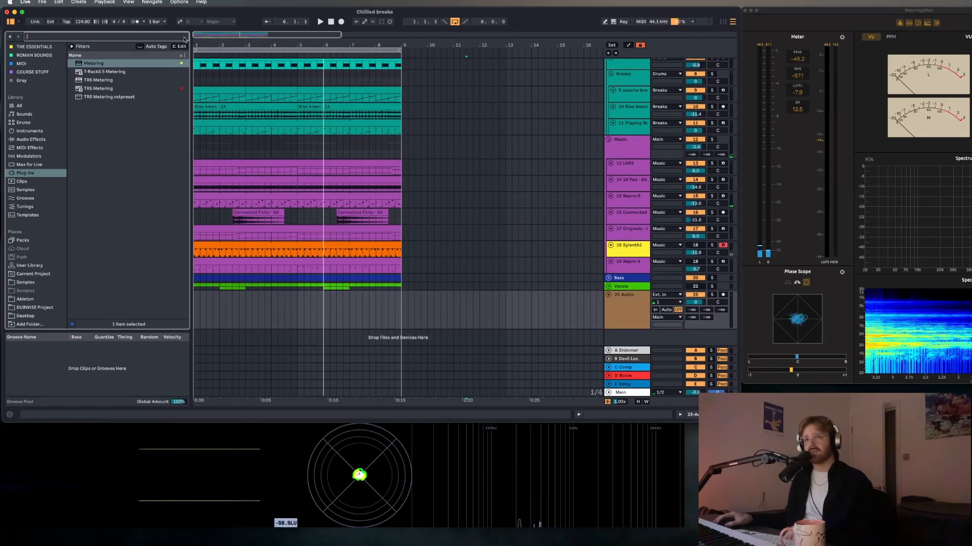
{"action": "left_click", "coordinate": [24, 283]}
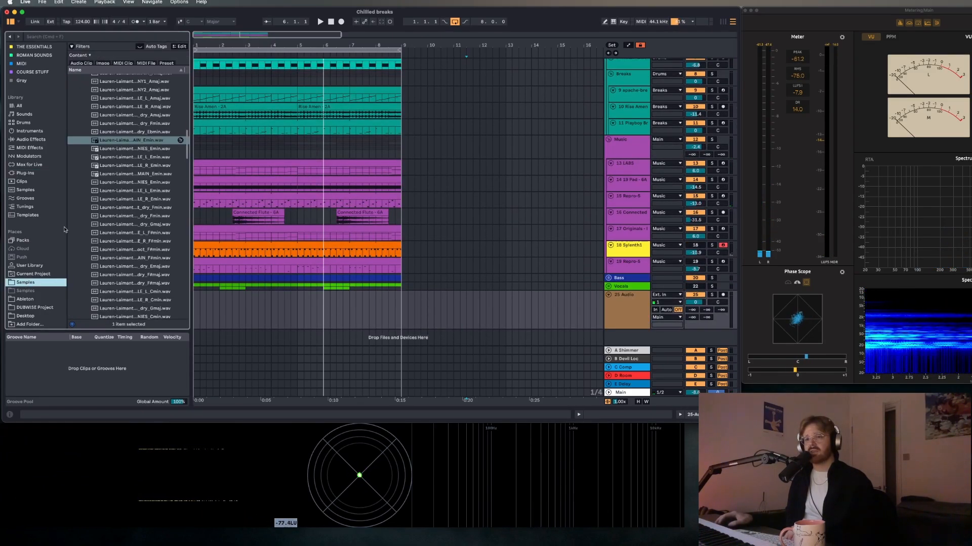
{"action": "scroll", "coordinate": [126, 144], "scroll_direction": "up", "scroll_amount": 5}
{"action": "scroll", "coordinate": [141, 255], "scroll_direction": "down", "scroll_amount": 2}
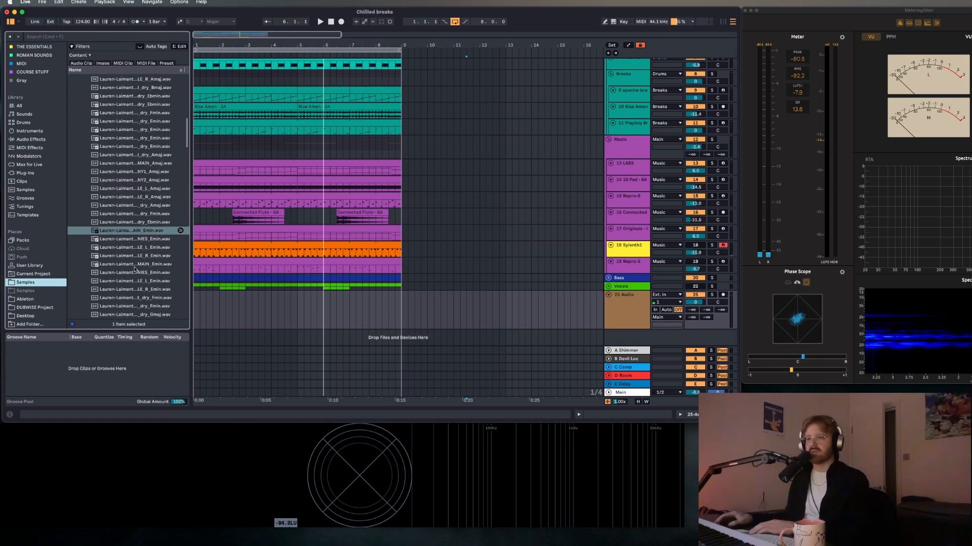
{"action": "left_click", "coordinate": [147, 271]}
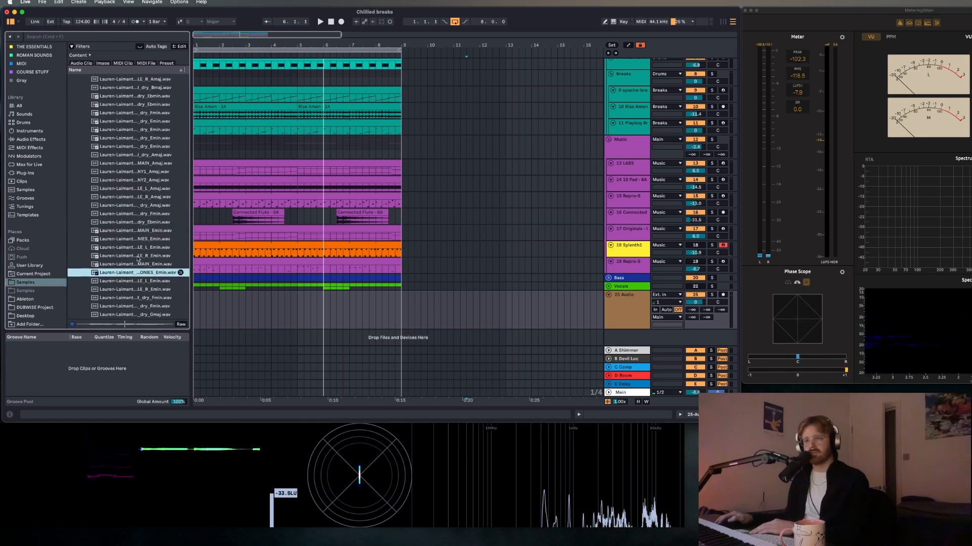
{"action": "left_click", "coordinate": [133, 232]}
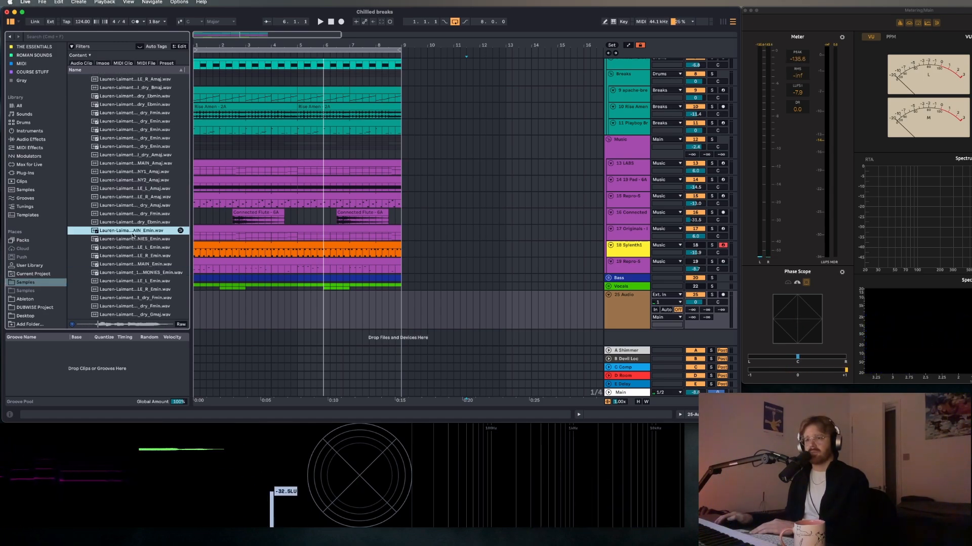
{"action": "scroll", "coordinate": [260, 297], "scroll_direction": "down", "scroll_amount": 1}
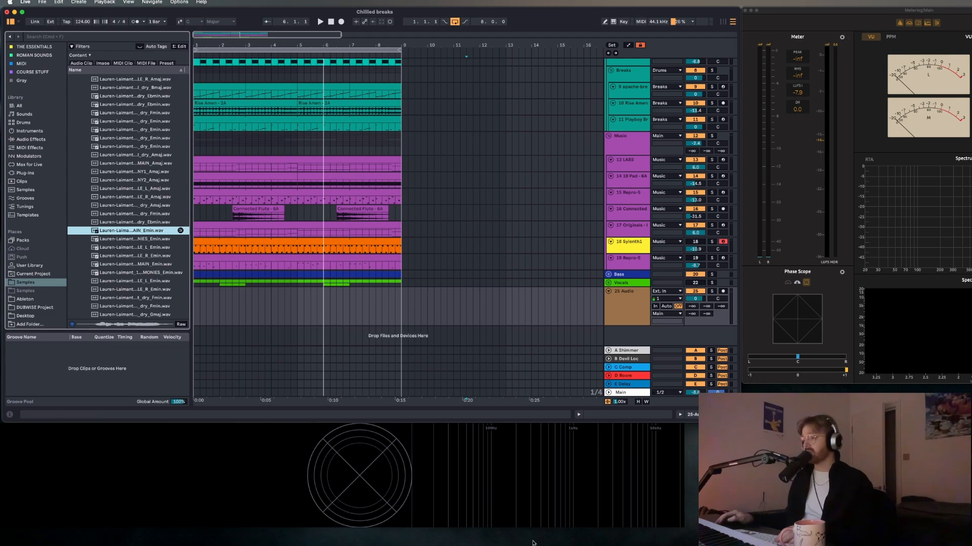
Search the plug-ins for "paul" and load PaulXStretch onto the new audio track
{"action": "scroll", "coordinate": [30, 60], "scroll_direction": "up", "scroll_amount": 2}
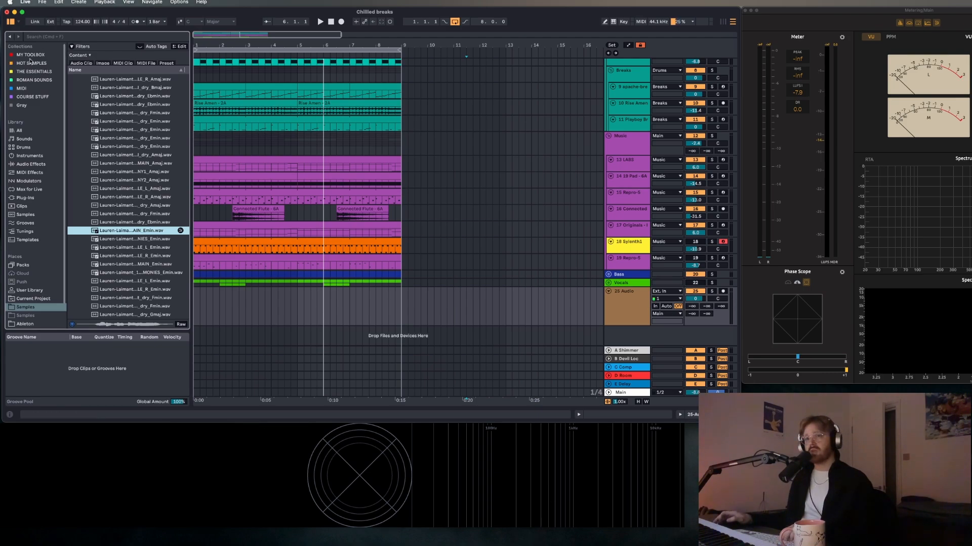
{"action": "left_click", "coordinate": [21, 198]}
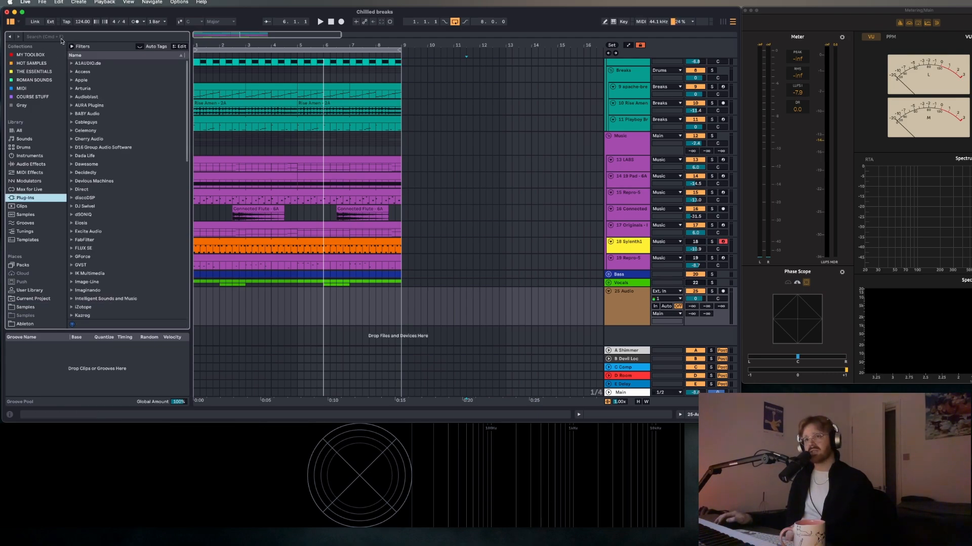
{"action": "left_click", "coordinate": [66, 37]}
{"action": "type", "text": "paul"}
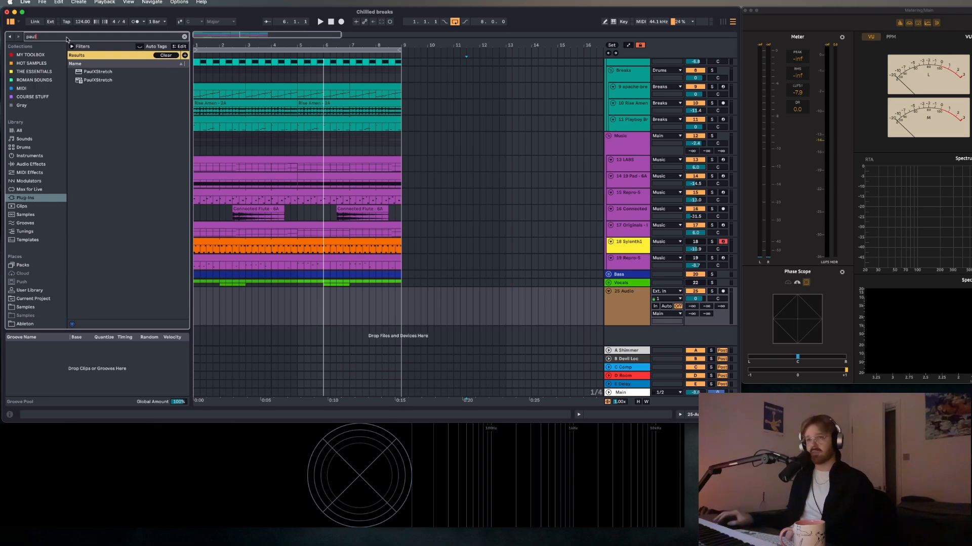
{"action": "left_click", "coordinate": [107, 80]}
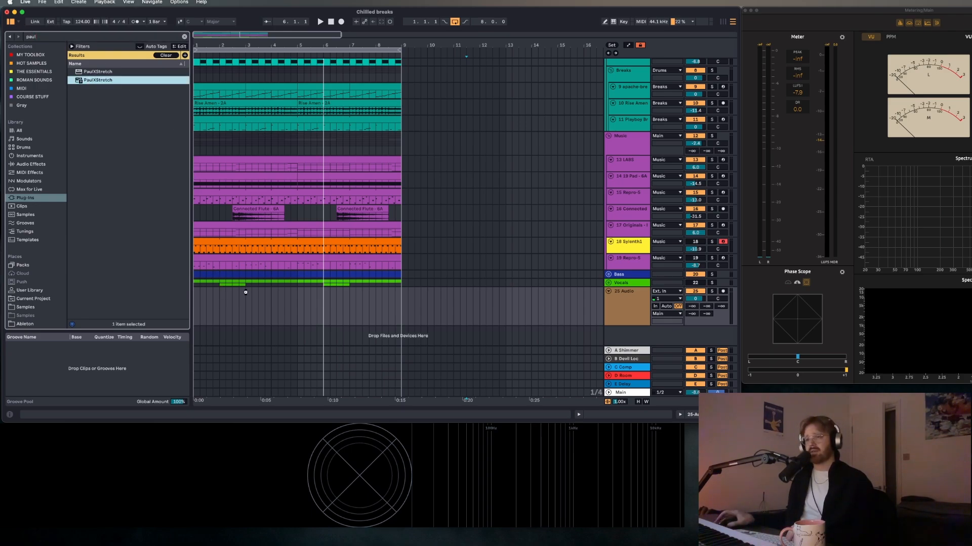
{"action": "left_click_drag", "start_coordinate": [246, 292], "coordinate": [246, 293]}
{"action": "scroll", "coordinate": [437, 182], "scroll_direction": "down", "scroll_amount": 5}
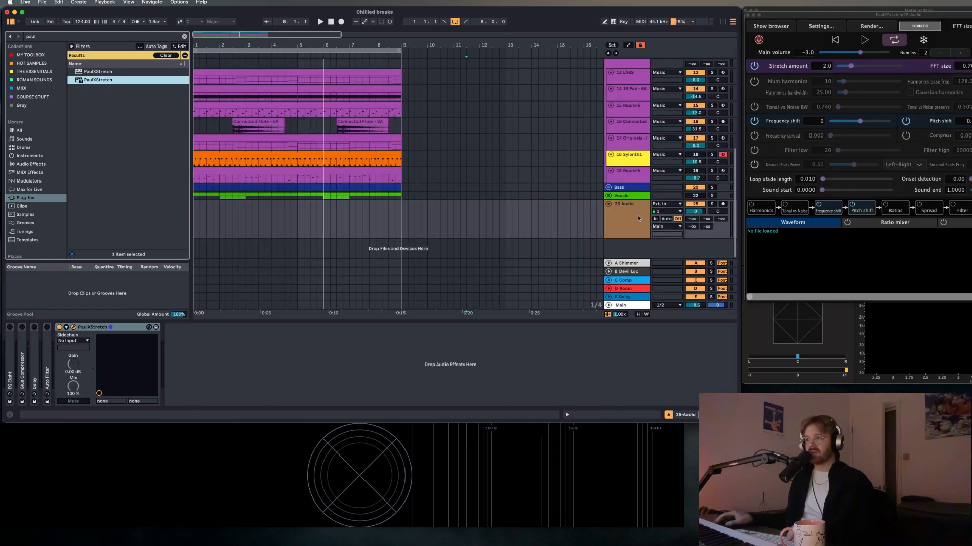
Position the PaulXStretch window over the arrangement and load the 115bpm "run_into_my_arms" dry MAIN Emin vocal hook from the Samples folder into it
{"action": "left_click_drag", "start_coordinate": [753, 27], "coordinate": [261, 44]}
{"action": "left_click", "coordinate": [185, 37]}
{"action": "scroll", "coordinate": [33, 187], "scroll_direction": "down", "scroll_amount": 5}
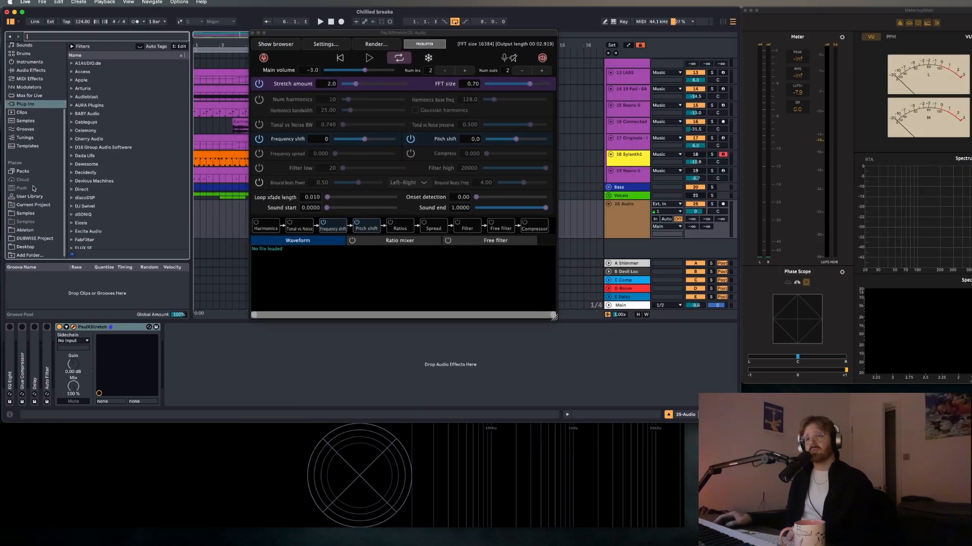
{"action": "left_click", "coordinate": [25, 213]}
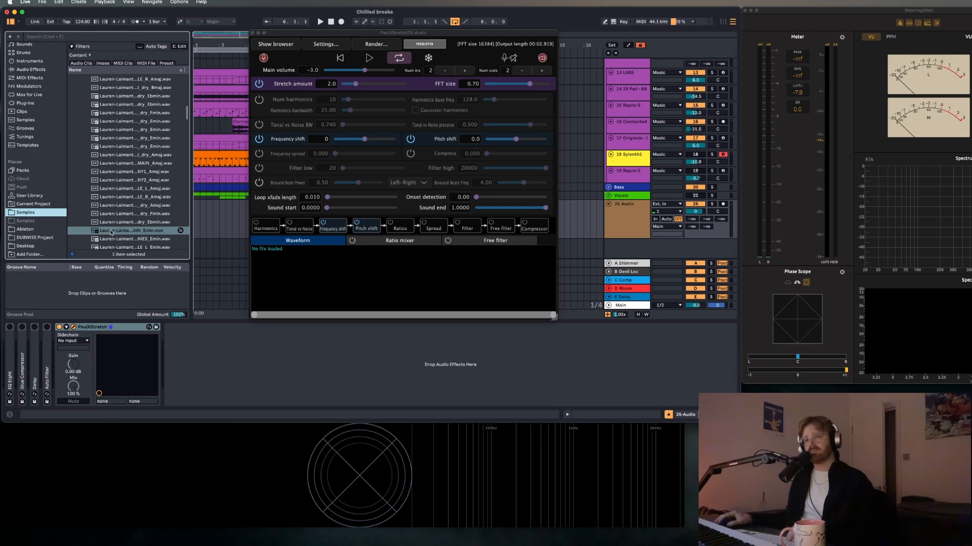
{"action": "left_click_drag", "start_coordinate": [107, 233], "coordinate": [360, 289]}
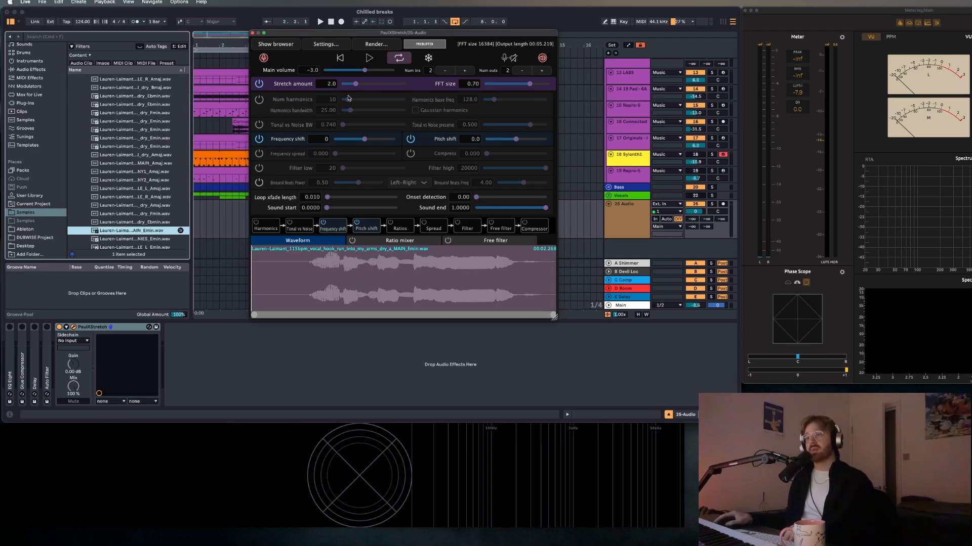
Move the PaulXStretch window clear of the transport controls and preview the loaded vocal with the plug-in's own playback
{"action": "left_click_drag", "start_coordinate": [368, 33], "coordinate": [312, 55]}
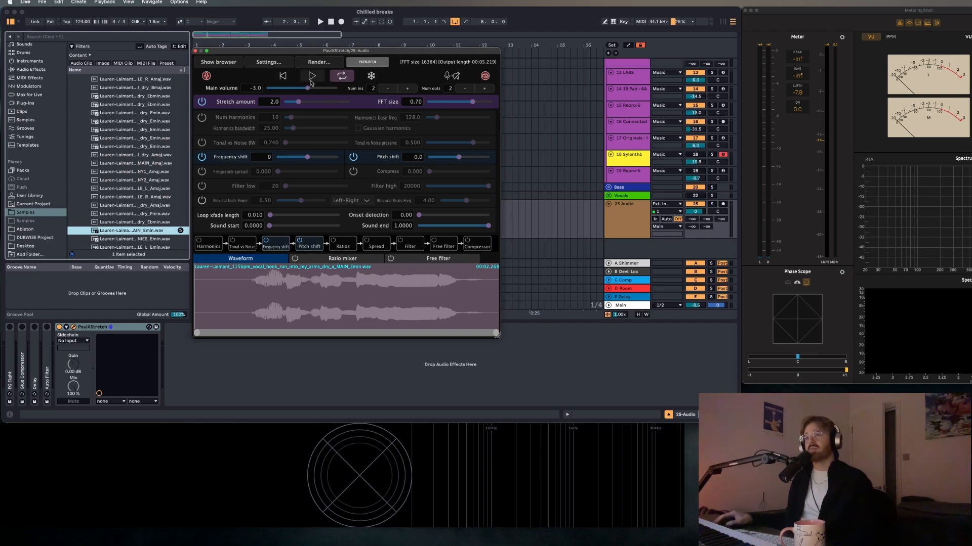
{"action": "left_click", "coordinate": [321, 23]}
{"action": "left_click", "coordinate": [332, 24]}
{"action": "left_click", "coordinate": [313, 76]}
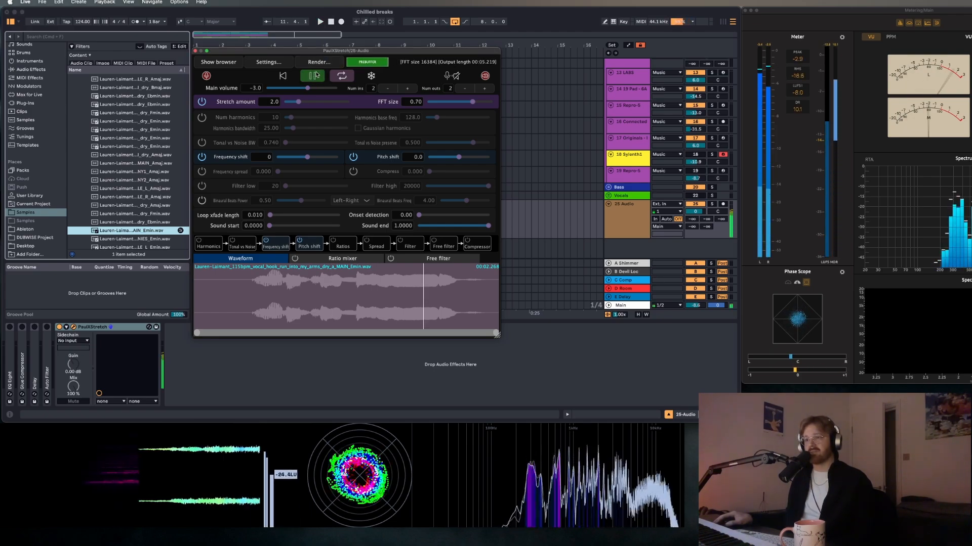
{"action": "left_click", "coordinate": [313, 75]}
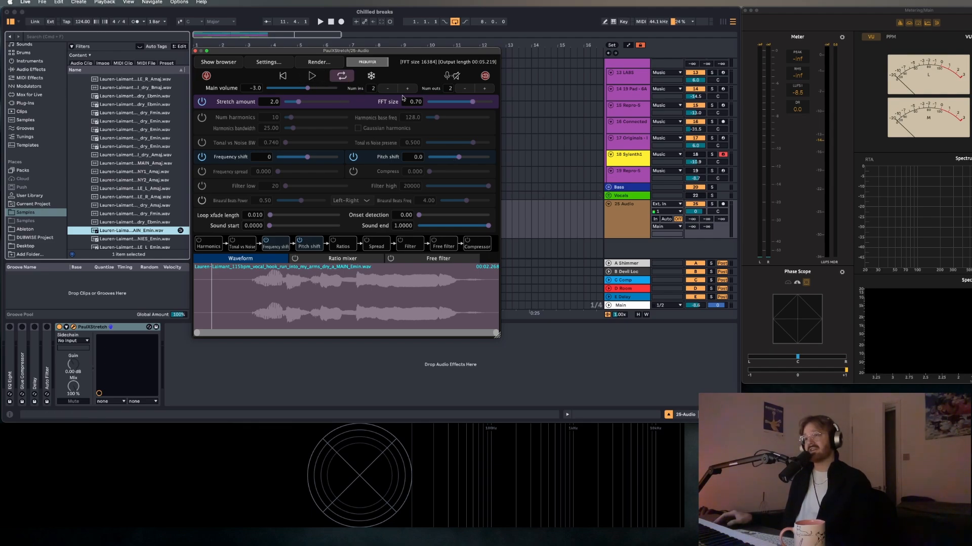
Select the new audio track, reposition the PaulXStretch window and restart the plug-in's playback of the vocal
{"action": "mouse_move", "coordinate": [419, 51]}
{"action": "left_mouse_down"}
{"action": "mouse_move", "coordinate": [386, 70]}
{"action": "mouse_move", "coordinate": [418, 43]}
{"action": "left_mouse_up"}
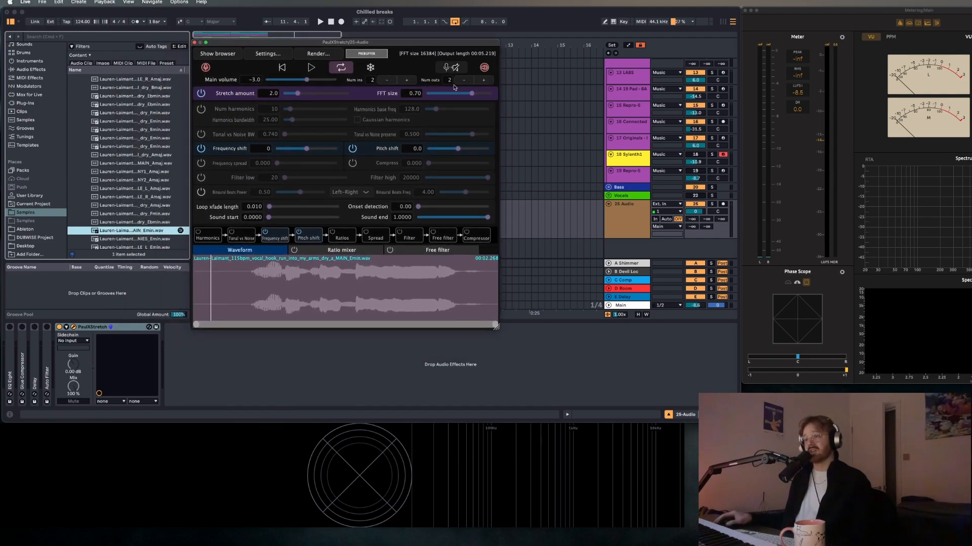
{"action": "left_click", "coordinate": [632, 215]}
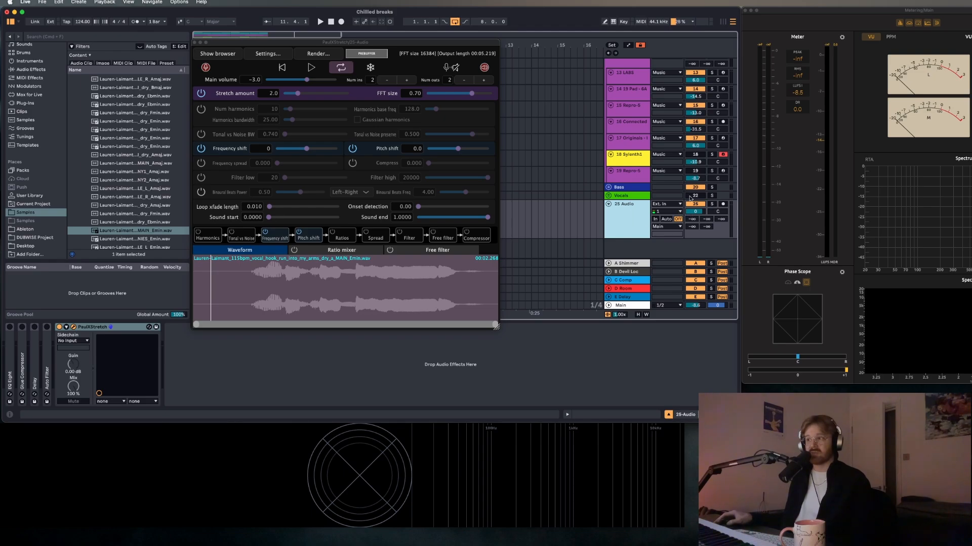
{"action": "left_click_drag", "start_coordinate": [365, 43], "coordinate": [339, 47]}
{"action": "left_click", "coordinate": [341, 70]}
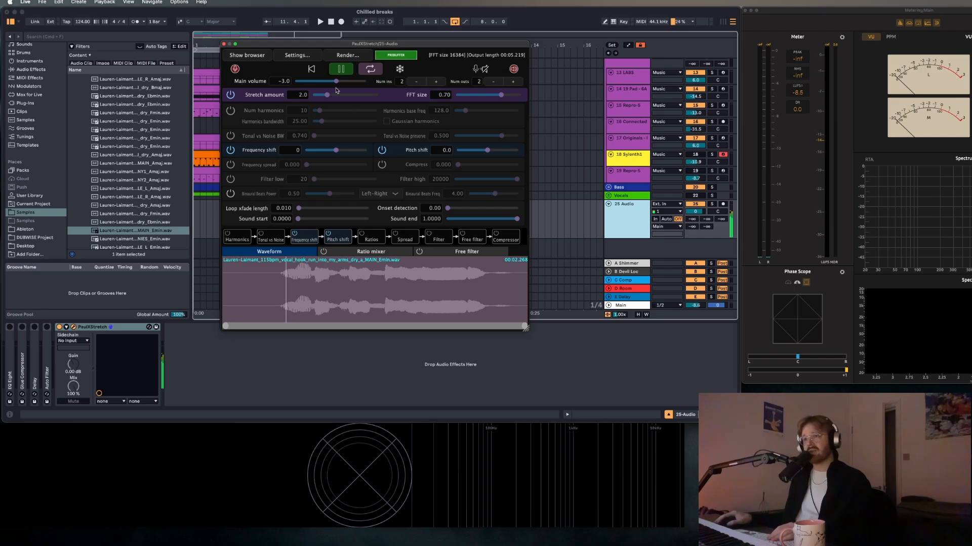
Try stretch amounts of 102.6 and 4.4 while replaying an earlier part of the vocal, and test Freeze on and off
{"action": "left_click_drag", "start_coordinate": [328, 95], "coordinate": [350, 96]}
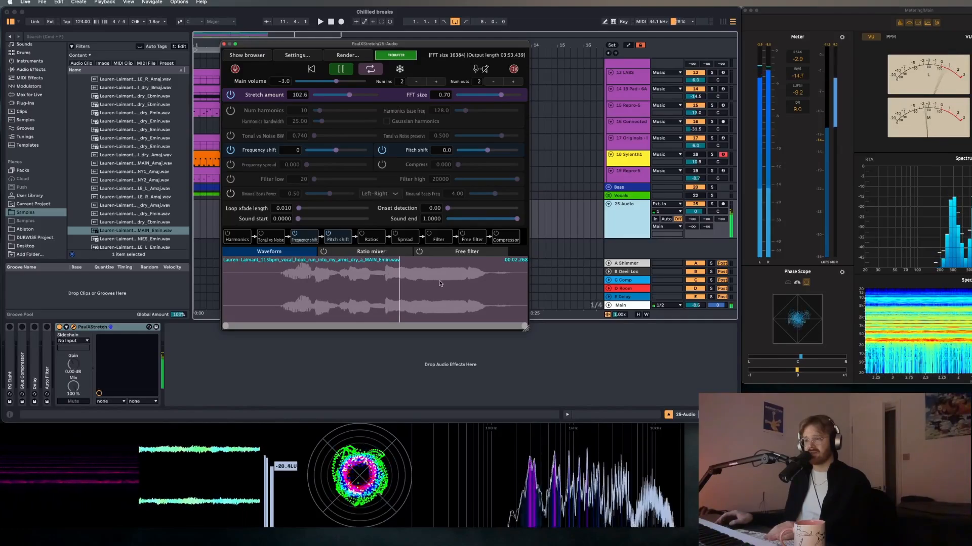
{"action": "left_click", "coordinate": [356, 282]}
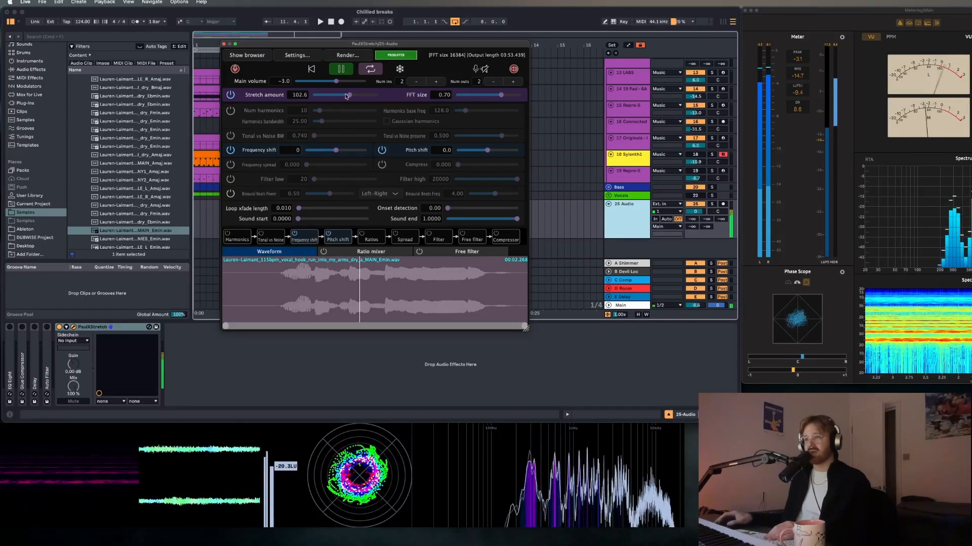
{"action": "mouse_move", "coordinate": [350, 96]}
{"action": "left_mouse_down"}
{"action": "mouse_move", "coordinate": [313, 96]}
{"action": "mouse_move", "coordinate": [342, 99]}
{"action": "left_mouse_up"}
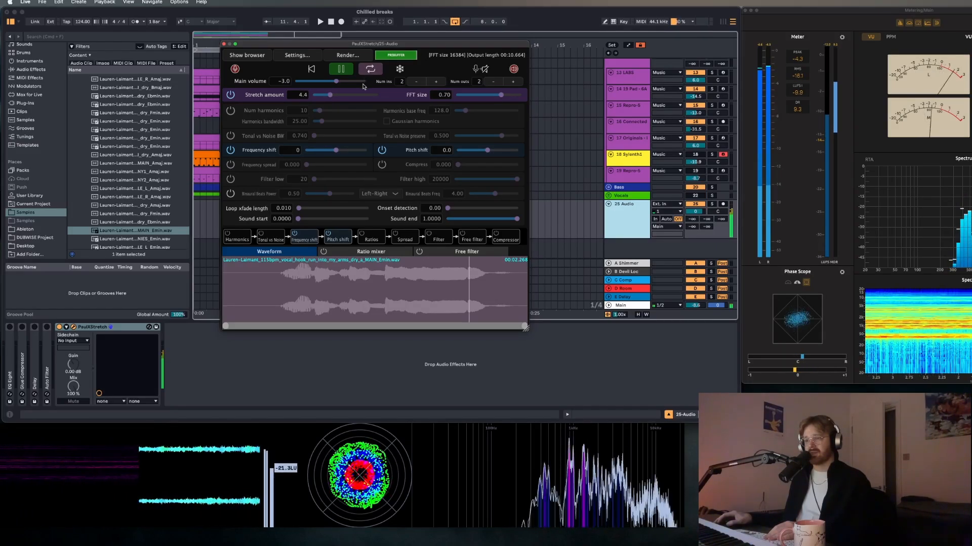
{"action": "left_click", "coordinate": [399, 70]}
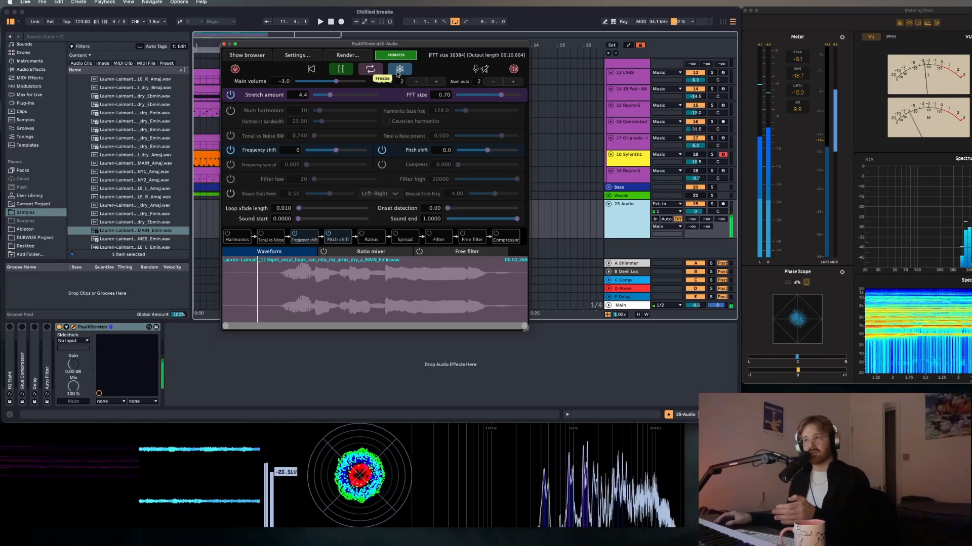
{"action": "left_click", "coordinate": [400, 69]}
Try stretch amounts of 34.6 and 0.2, and freeze the sound with the stretch amount at 2.4
{"action": "left_click_drag", "start_coordinate": [330, 95], "coordinate": [341, 97]}
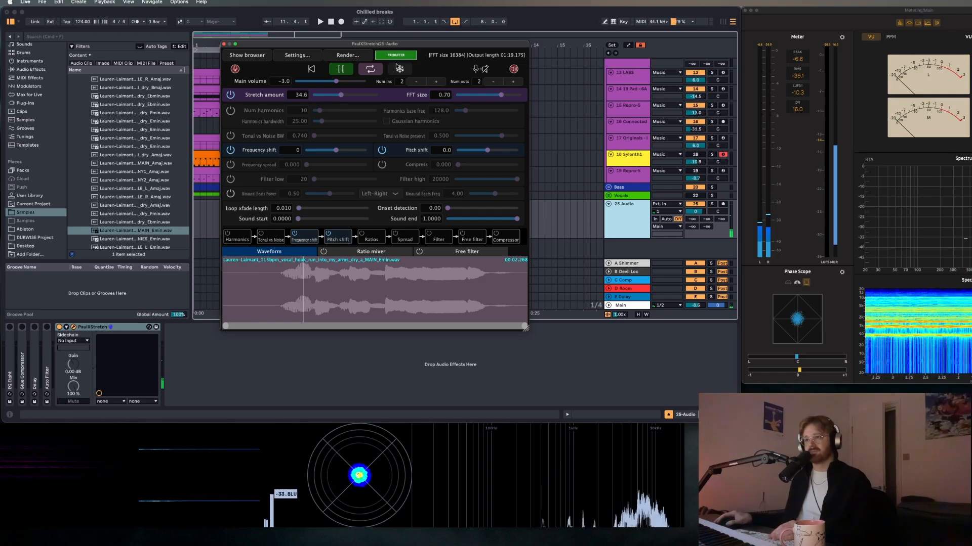
{"action": "left_click_drag", "start_coordinate": [342, 98], "coordinate": [320, 97]}
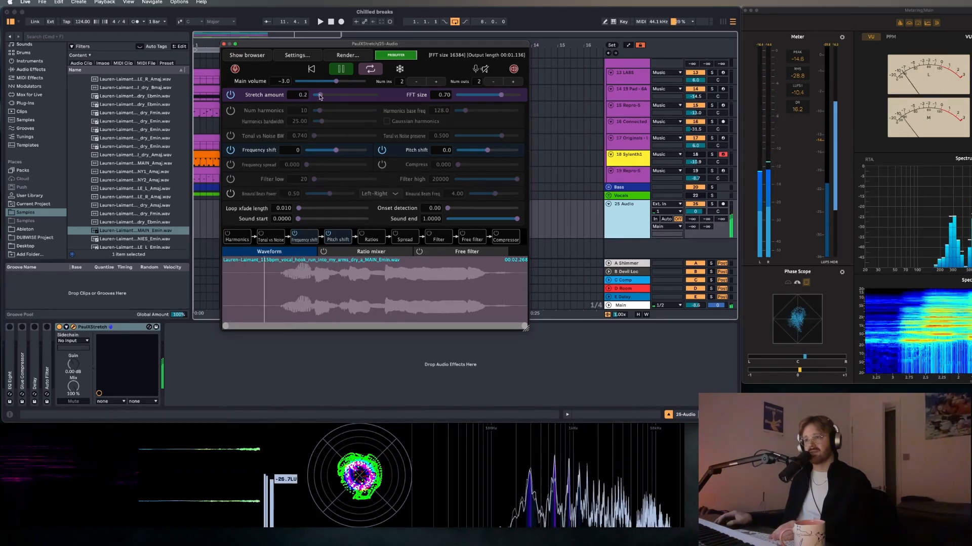
{"action": "left_click", "coordinate": [399, 69]}
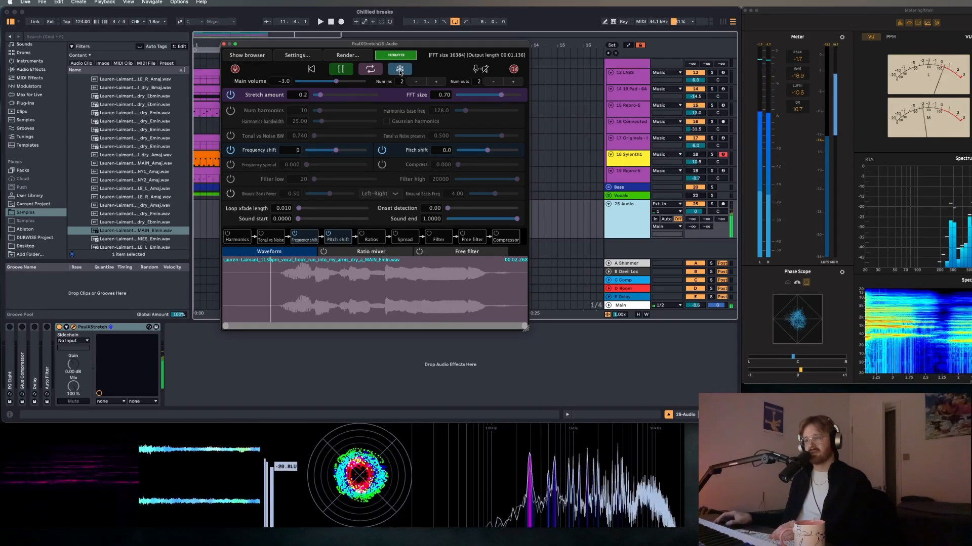
{"action": "left_click_drag", "start_coordinate": [325, 95], "coordinate": [329, 95]}
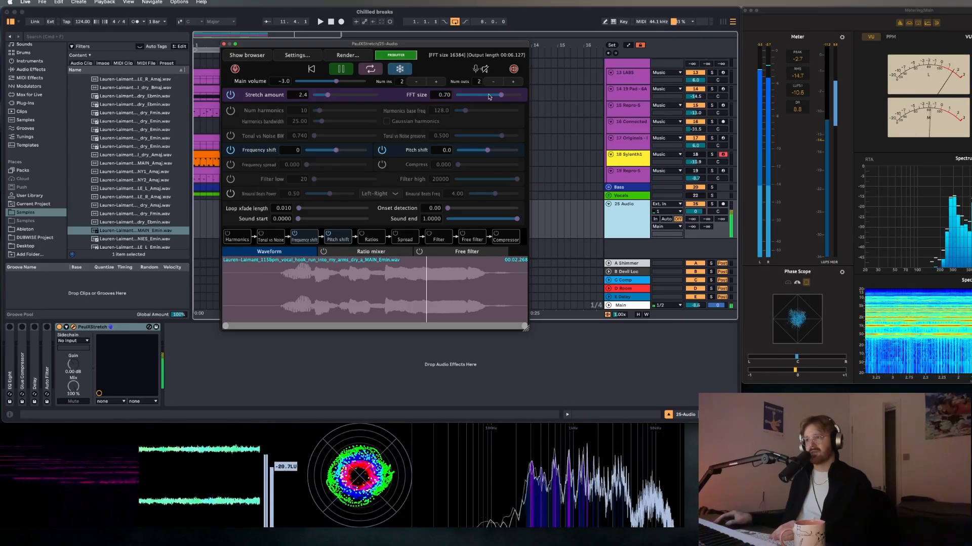
Set the FFT size to 0.38, the frequency shift to -2 and the pitch shift to 0
{"action": "mouse_move", "coordinate": [496, 98]}
{"action": "left_mouse_down"}
{"action": "mouse_move", "coordinate": [479, 97]}
{"action": "mouse_move", "coordinate": [488, 97]}
{"action": "left_mouse_up"}
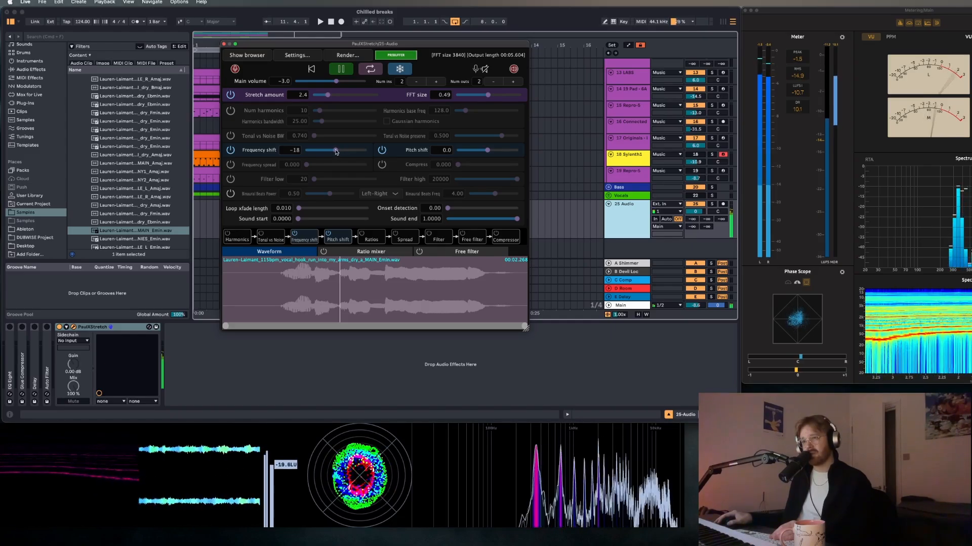
{"action": "left_click_drag", "start_coordinate": [486, 153], "coordinate": [491, 154]}
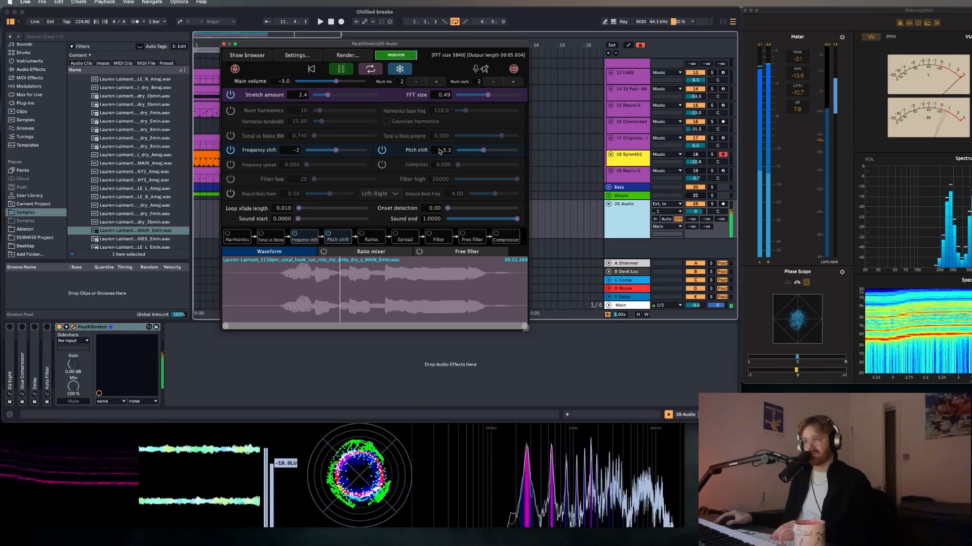
{"action": "type", "text": "0"}
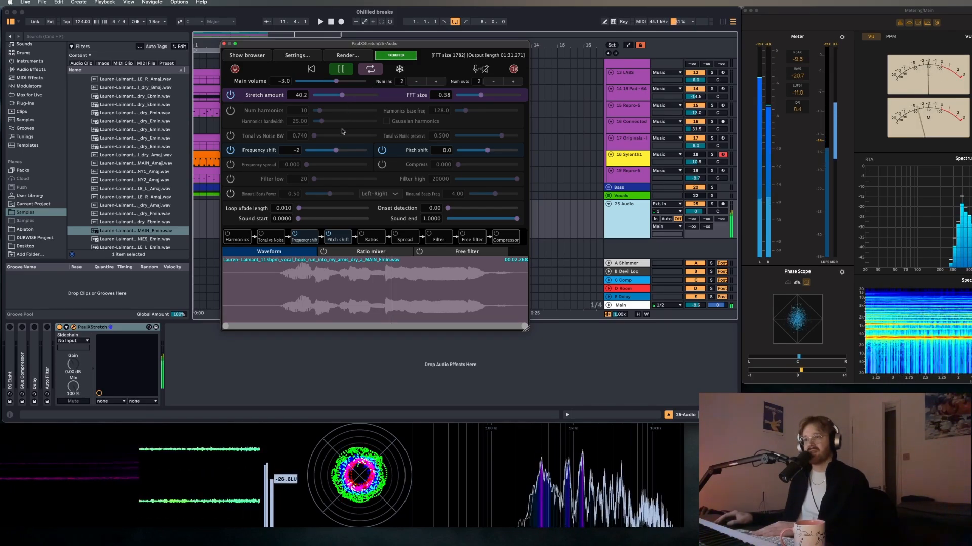
{"action": "left_click", "coordinate": [399, 70]}
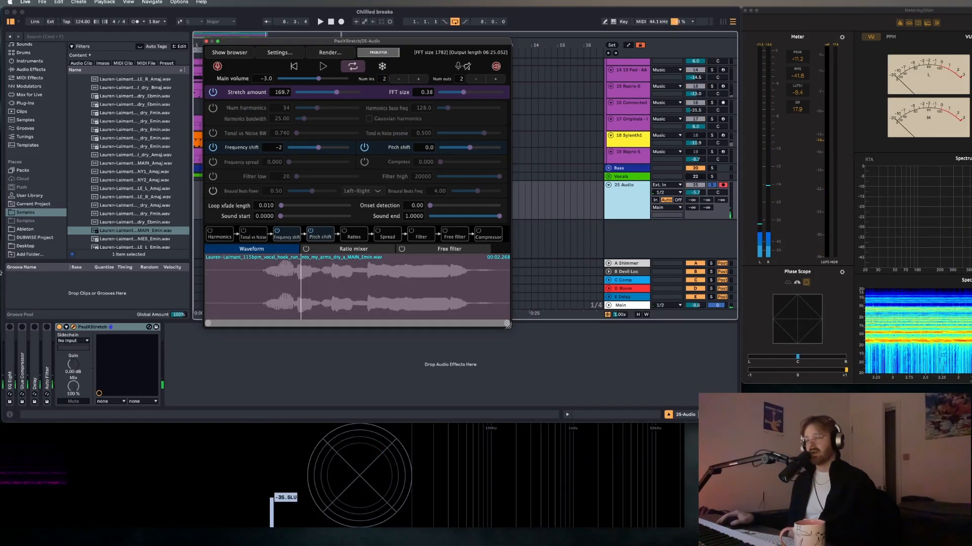
Insert a new audio track below the PaulXStretch track and arm it with 25-Audio as its input
{"action": "mouse_move", "coordinate": [352, 38]}
{"action": "left_mouse_down"}
{"action": "mouse_move", "coordinate": [315, 38]}
{"action": "mouse_move", "coordinate": [338, 28]}
{"action": "mouse_move", "coordinate": [330, 20]}
{"action": "mouse_move", "coordinate": [382, 32]}
{"action": "mouse_move", "coordinate": [452, 83]}
{"action": "mouse_move", "coordinate": [322, 36]}
{"action": "mouse_move", "coordinate": [341, 39]}
{"action": "left_mouse_up"}
{"action": "right_click", "coordinate": [623, 233]}
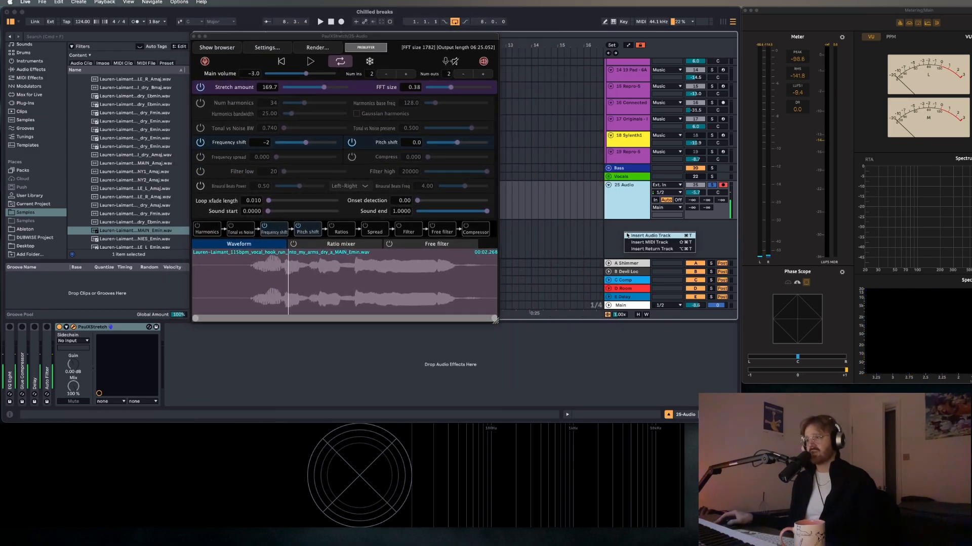
{"action": "left_click", "coordinate": [626, 235]}
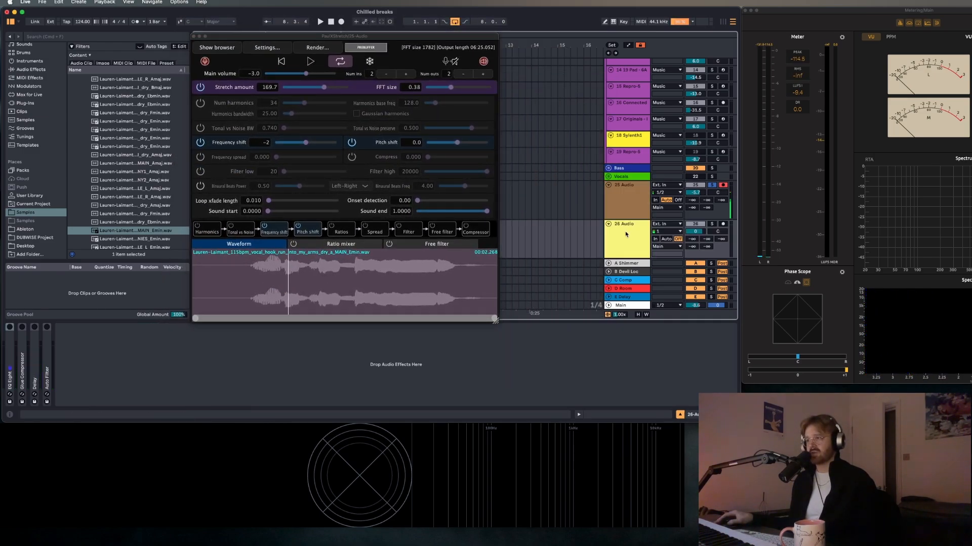
{"action": "left_click", "coordinate": [664, 224]}
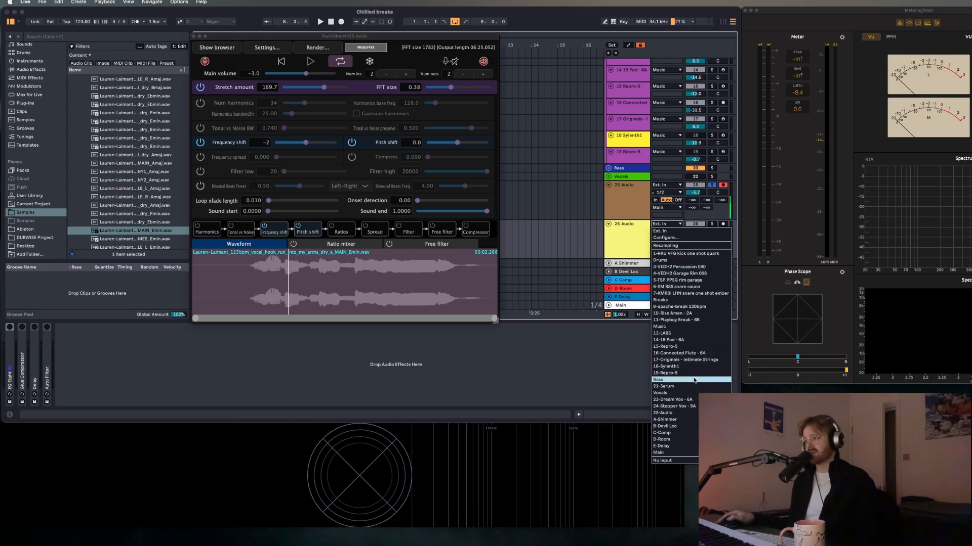
{"action": "left_click", "coordinate": [686, 414]}
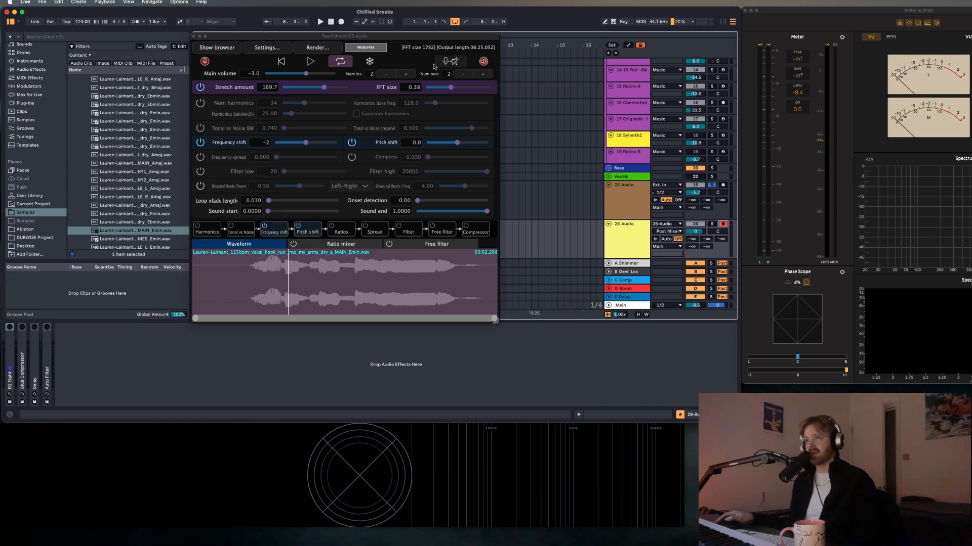
Start recording onto the new audio track and move the PaulXStretch window aside so the recorded clip is visible
{"action": "left_click_drag", "start_coordinate": [381, 34], "coordinate": [352, 55]}
{"action": "left_click", "coordinate": [342, 22]}
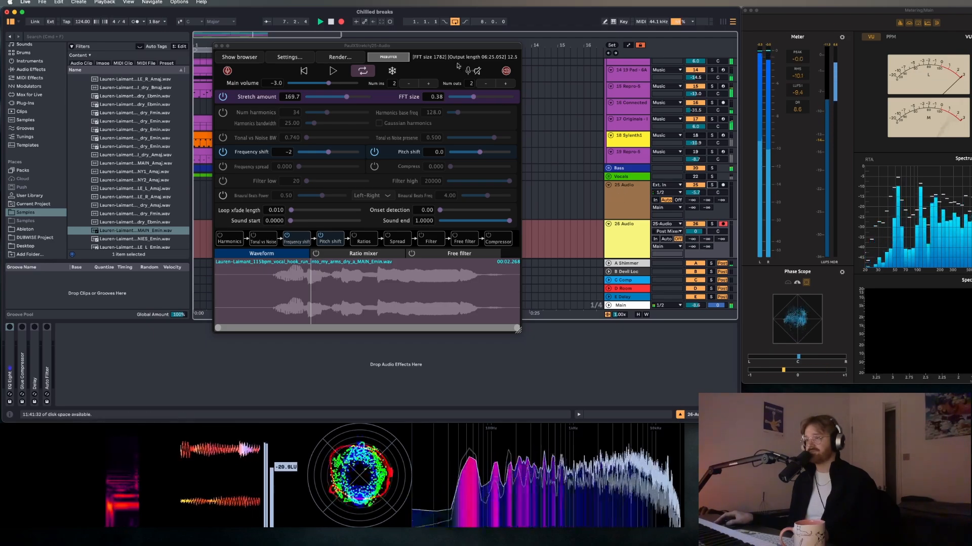
{"action": "left_click_drag", "start_coordinate": [381, 45], "coordinate": [398, 29]}
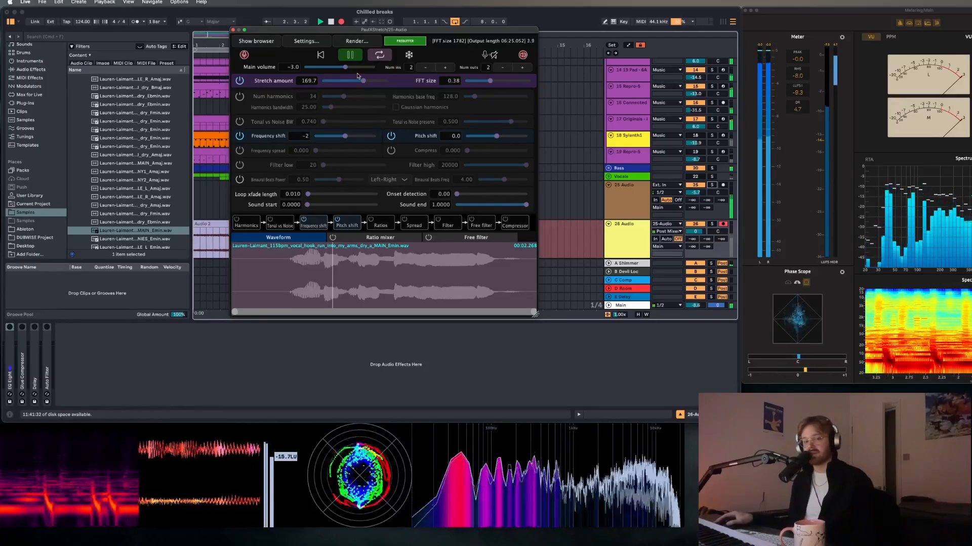
{"action": "left_click_drag", "start_coordinate": [406, 32], "coordinate": [552, 33]}
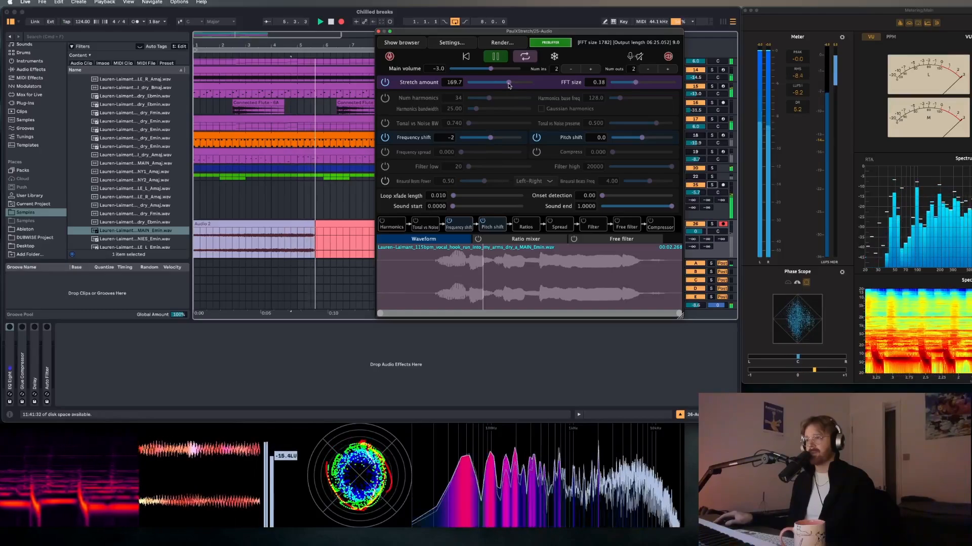
While recording, jump to a later part of the vocal and vary the stretch amount through 47.8 and 57.5 to 8.3
{"action": "left_click", "coordinate": [542, 268]}
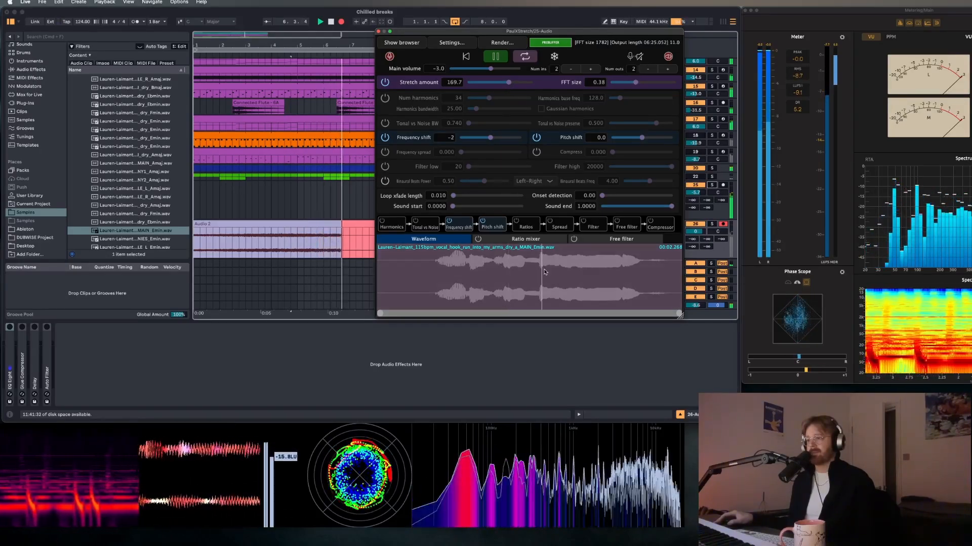
{"action": "mouse_move", "coordinate": [508, 82]}
{"action": "left_mouse_down"}
{"action": "mouse_move", "coordinate": [483, 85]}
{"action": "mouse_move", "coordinate": [499, 85]}
{"action": "left_mouse_up"}
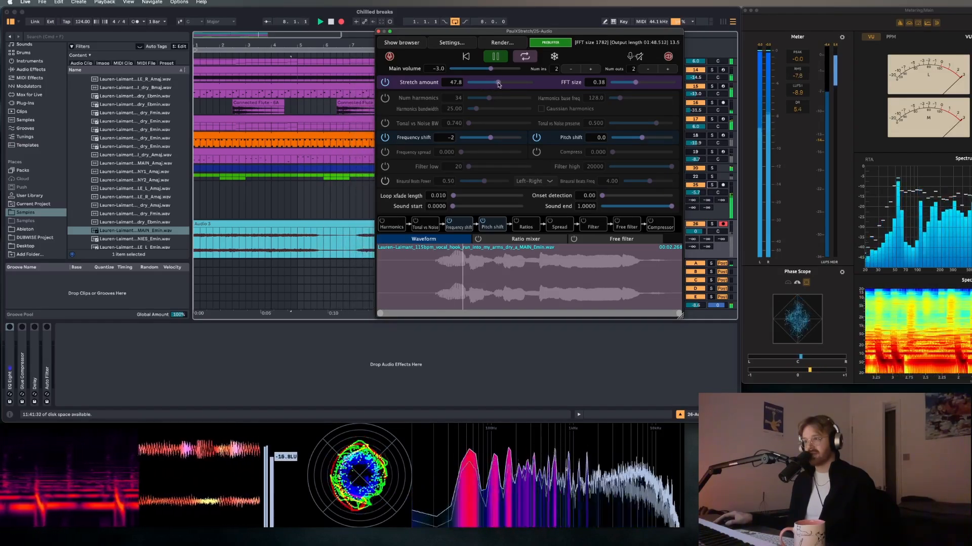
{"action": "left_click_drag", "start_coordinate": [497, 85], "coordinate": [499, 86]}
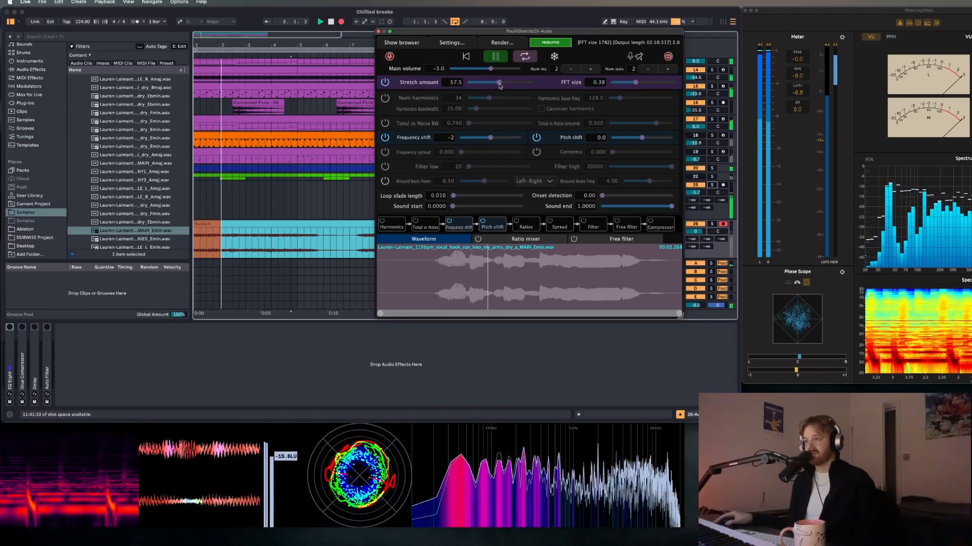
{"action": "mouse_move", "coordinate": [499, 86]}
{"action": "left_mouse_down"}
{"action": "mouse_move", "coordinate": [519, 86]}
{"action": "mouse_move", "coordinate": [487, 85]}
{"action": "left_mouse_up"}
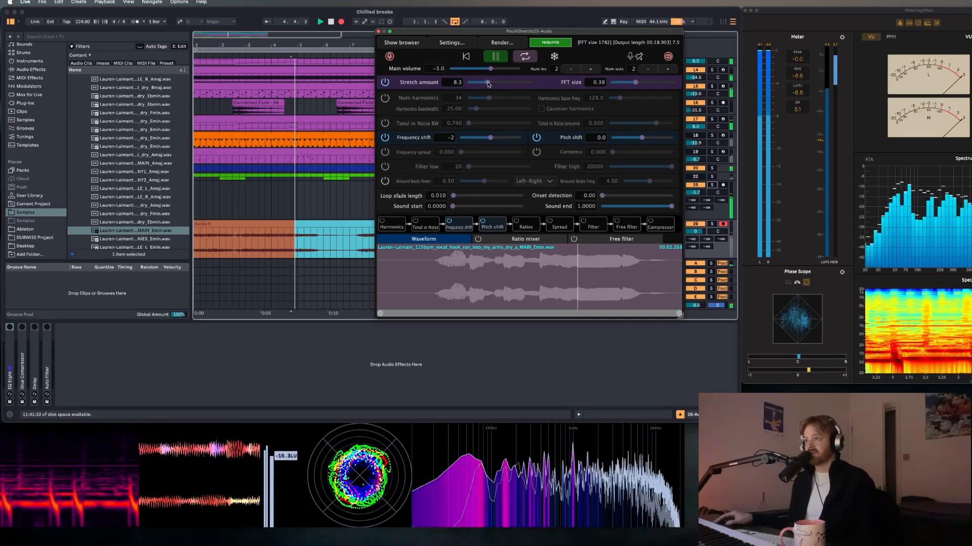
Stop the vocal playback in PaulXStretch, close its window and select the 26 Audio track holding the recording
{"action": "left_click", "coordinate": [502, 56]}
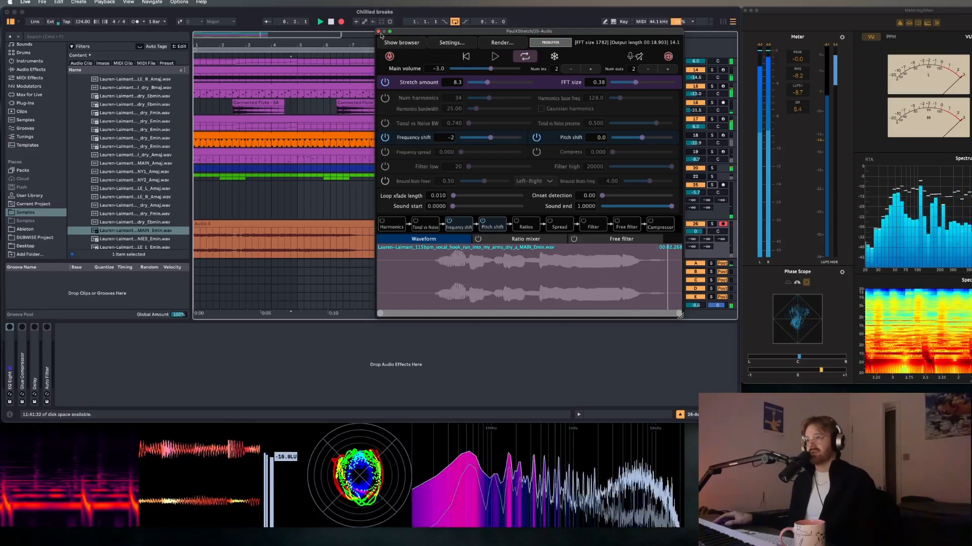
{"action": "left_click", "coordinate": [378, 31]}
{"action": "left_click", "coordinate": [622, 237]}
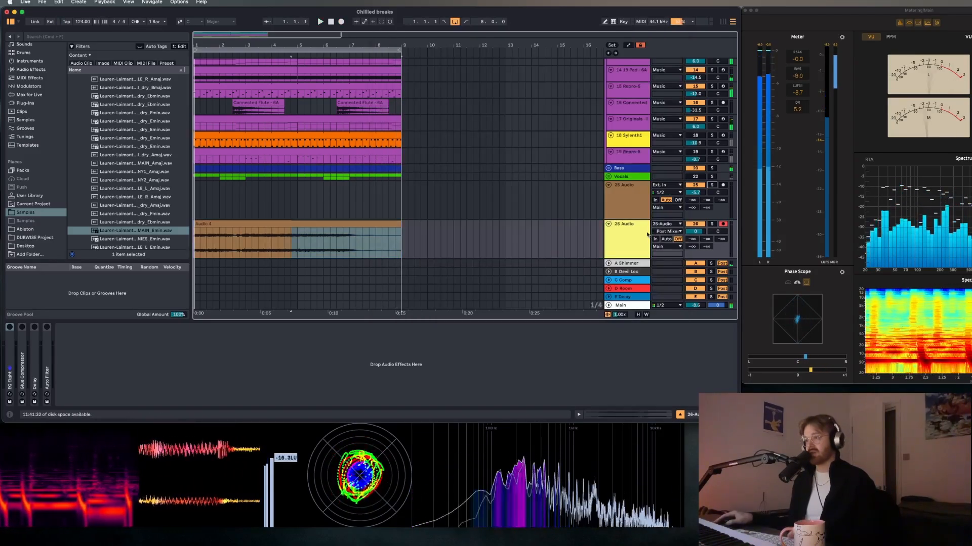
{"action": "scroll", "coordinate": [622, 237], "scroll_direction": "down", "scroll_amount": 2}
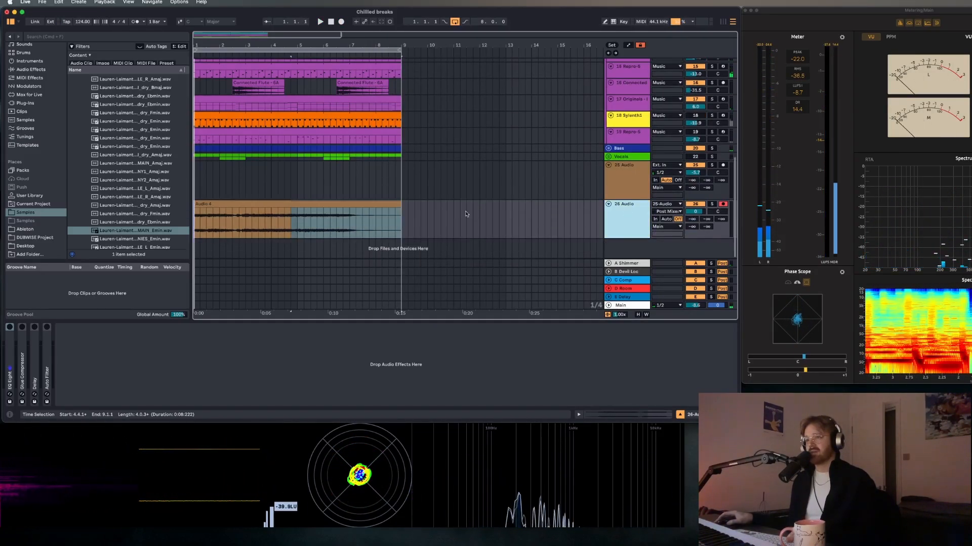
Play the arrangement from the start to audition the recorded texture
{"action": "key", "text": "space"}
{"action": "left_click", "coordinate": [211, 223]}
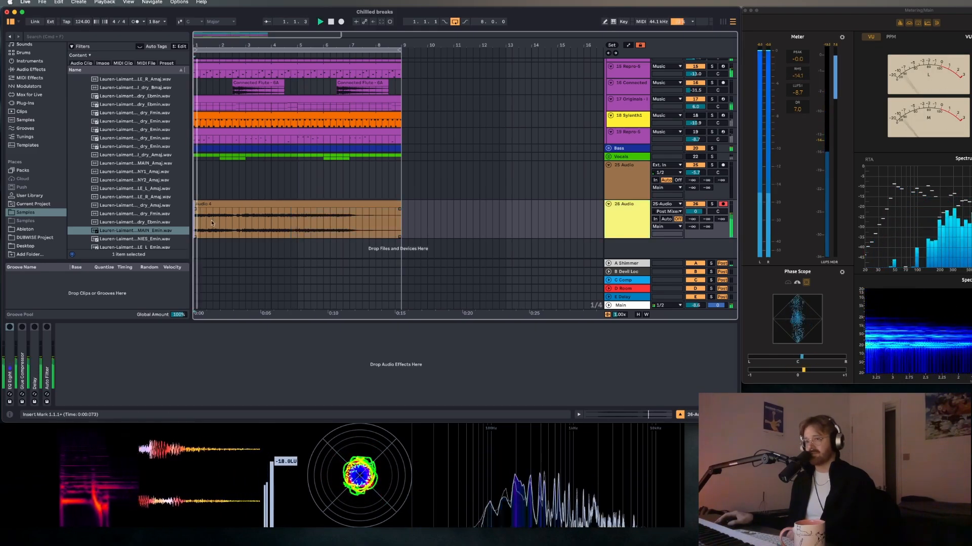
{"action": "key", "text": "space"}
Extend the recorded clip beyond bar 9 to expose more of the take, with its start at bar 1
{"action": "mouse_move", "coordinate": [194, 204]}
{"action": "left_mouse_down"}
{"action": "mouse_move", "coordinate": [232, 215]}
{"action": "mouse_move", "coordinate": [278, 209]}
{"action": "mouse_move", "coordinate": [203, 210]}
{"action": "left_mouse_up"}
{"action": "left_click", "coordinate": [238, 220]}
{"action": "left_click", "coordinate": [317, 220]}
{"action": "key", "text": "space"}
{"action": "key", "text": "space"}
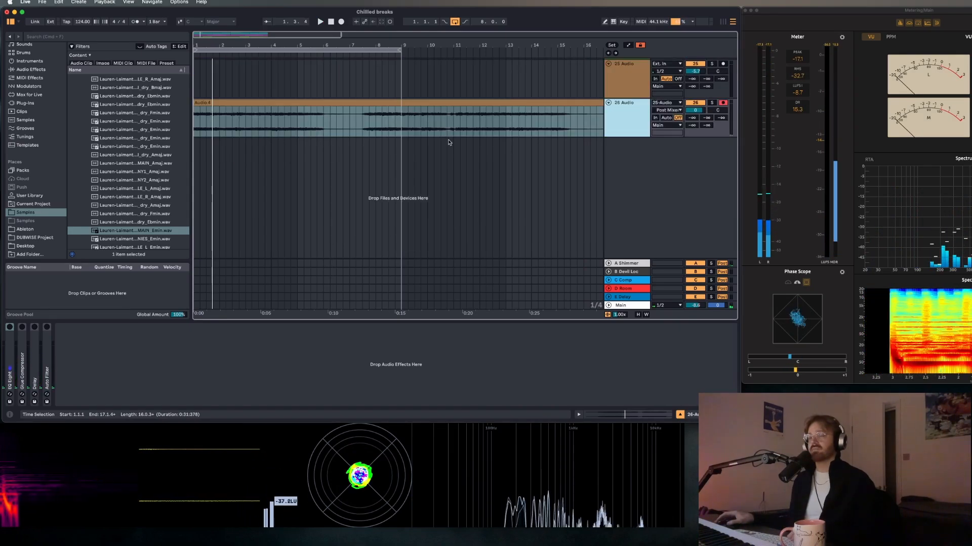
{"action": "scroll", "coordinate": [449, 143], "scroll_direction": "up", "scroll_amount": 3}
{"action": "left_click_drag", "start_coordinate": [250, 169], "coordinate": [195, 161]}
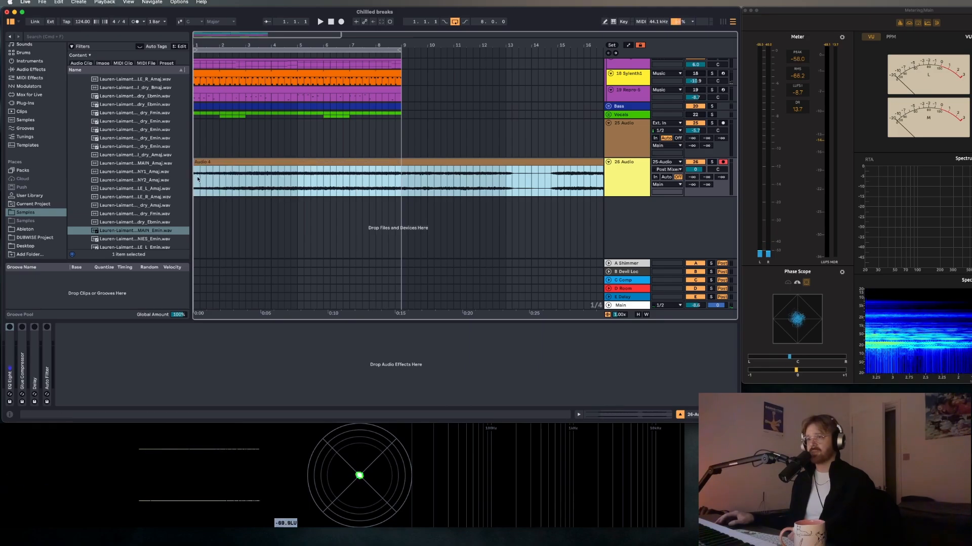
Audition the extended texture with the arrangement from around bars 2 and 4
{"action": "left_click", "coordinate": [239, 182]}
{"action": "key", "text": "space"}
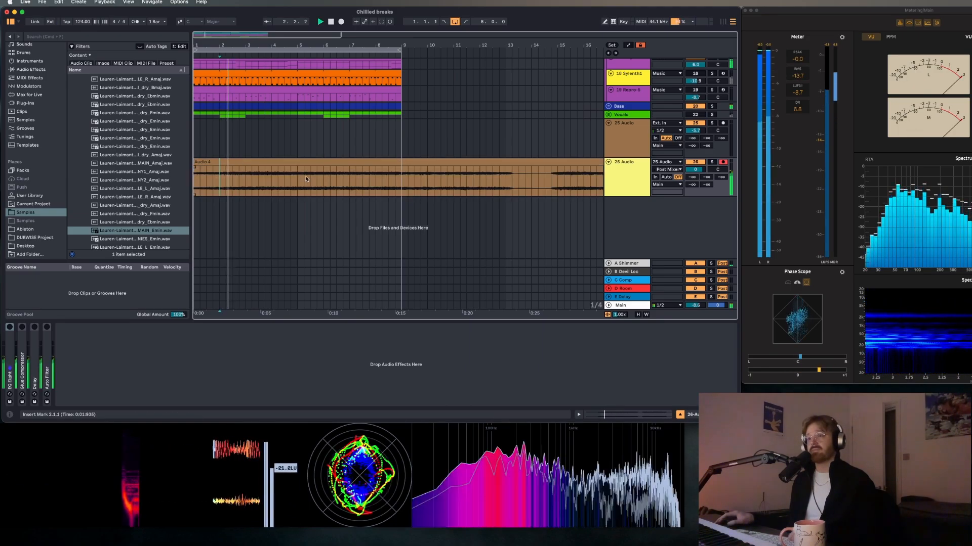
{"action": "left_click", "coordinate": [278, 177]}
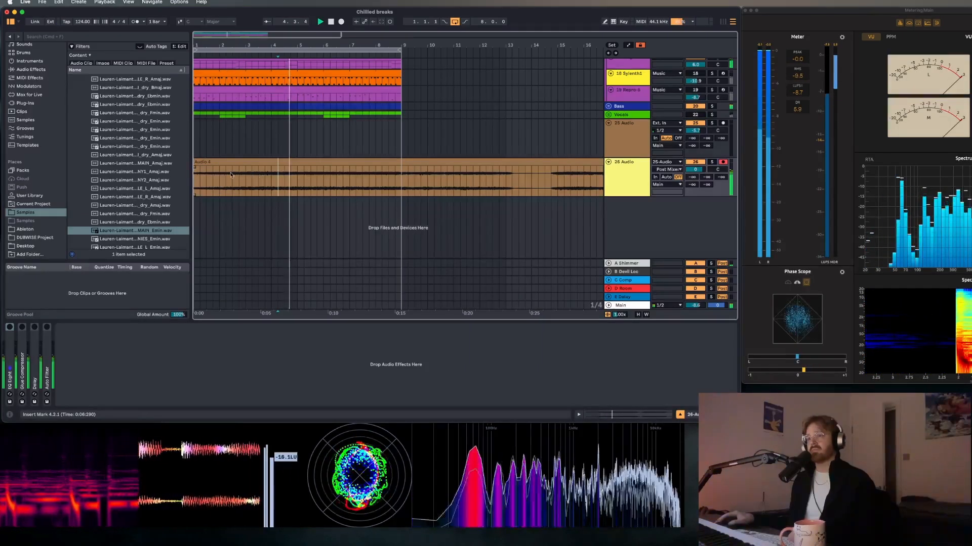
Duplicate the one-bar section of the texture from bar 1 repeatedly through bar 8 and play it back
{"action": "mouse_move", "coordinate": [195, 163]}
{"action": "left_mouse_down"}
{"action": "mouse_move", "coordinate": [272, 162]}
{"action": "mouse_move", "coordinate": [272, 177]}
{"action": "mouse_move", "coordinate": [209, 163]}
{"action": "left_mouse_up"}
{"action": "key", "text": "space"}
{"action": "left_click", "coordinate": [300, 177]}
{"action": "key", "text": "super+d"}
{"action": "key", "text": "super+d"}
{"action": "key", "text": "super+d"}
{"action": "key", "text": "super+d"}
{"action": "key", "text": "super+d"}
{"action": "key", "text": "super+d"}
{"action": "key", "text": "super+d"}
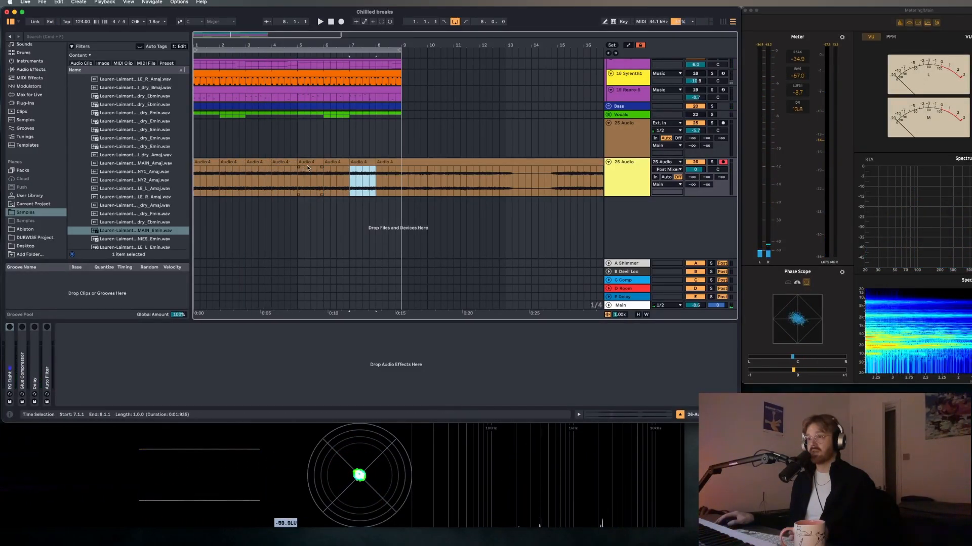
{"action": "key", "text": "space"}
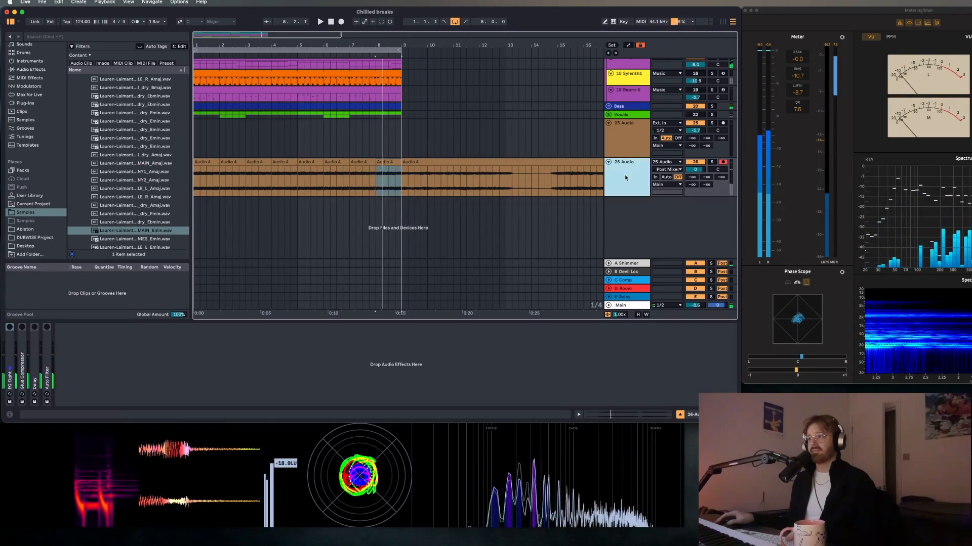
Add a Gate to the 26 Audio track and sidechain it from the 9-apache break 120bpm track
{"action": "left_click", "coordinate": [253, 336]}
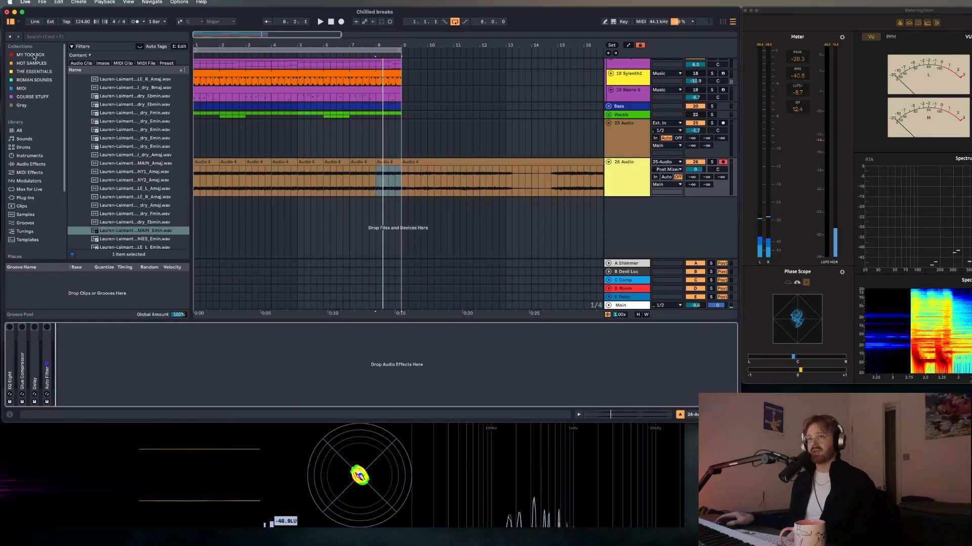
{"action": "left_click", "coordinate": [58, 37]}
{"action": "type", "text": "gate"}
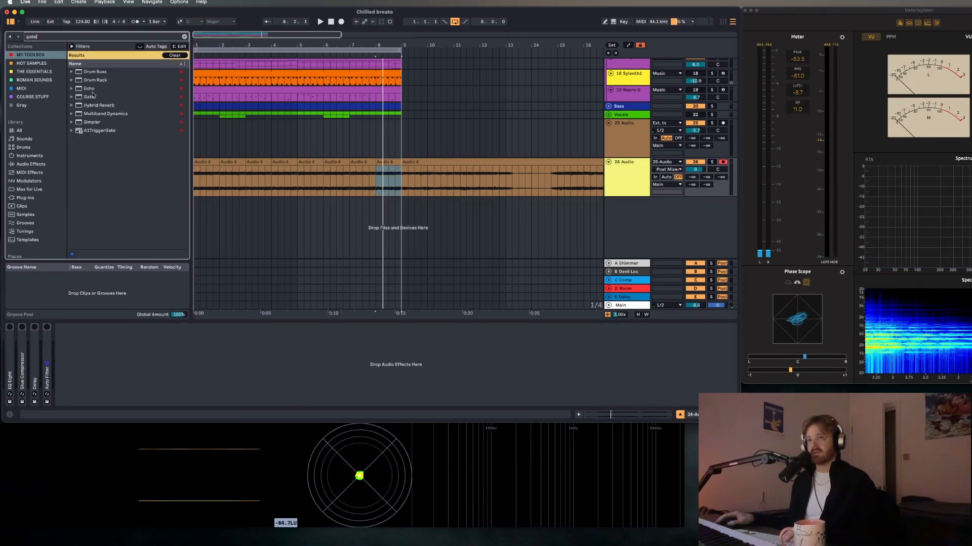
{"action": "double_click", "coordinate": [89, 97]}
{"action": "left_click", "coordinate": [67, 328]}
{"action": "left_click", "coordinate": [71, 336]}
{"action": "left_click", "coordinate": [75, 348]}
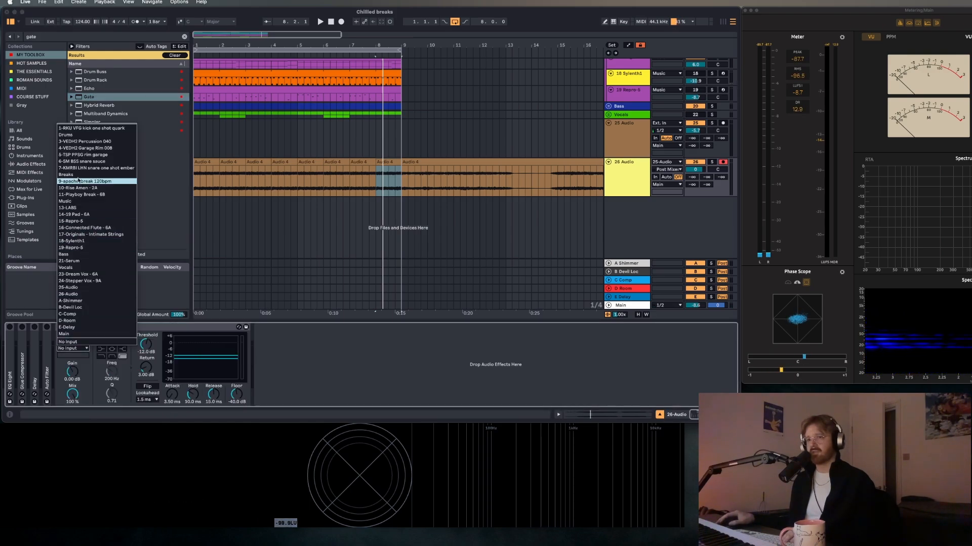
{"action": "left_click", "coordinate": [96, 181]}
Set the Gate's threshold to -29.2 dB, attack to 14.3 ms and release to 64.1 ms during playback
{"action": "key", "text": "space"}
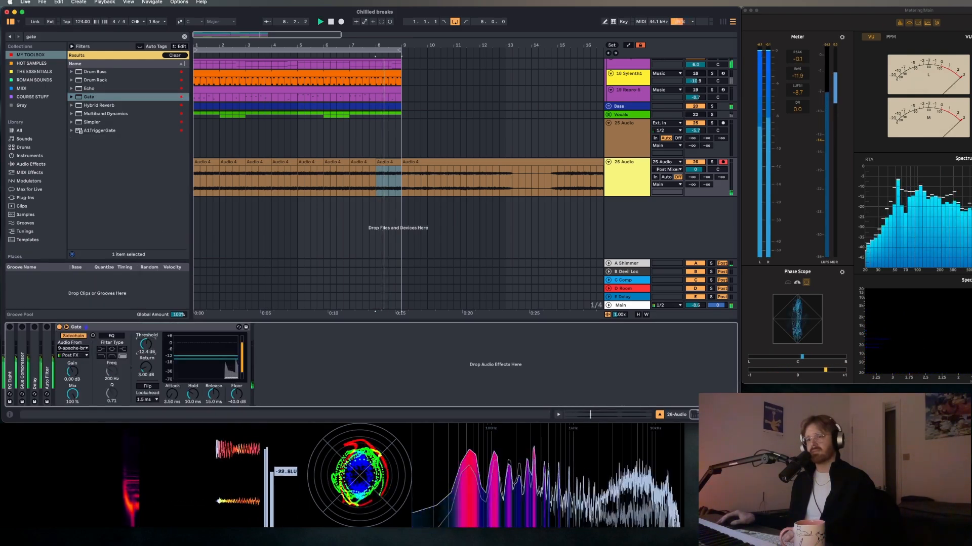
{"action": "left_click_drag", "start_coordinate": [146, 344], "coordinate": [146, 349]}
{"action": "left_click_drag", "start_coordinate": [172, 394], "coordinate": [213, 384]}
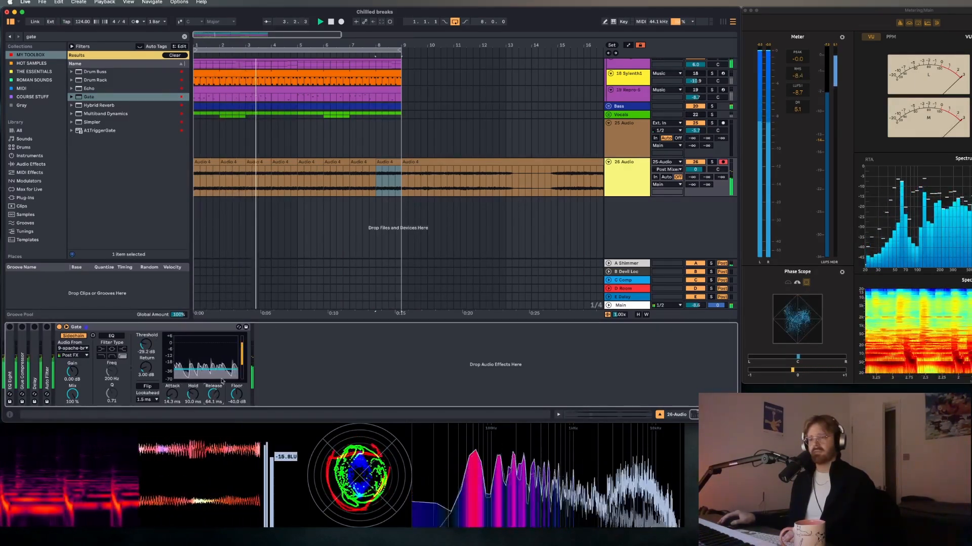
Lower the 26 Audio track volume to -1.3 dB and audition the gated texture from bar 2
{"action": "left_click", "coordinate": [627, 173]}
{"action": "left_click_drag", "start_coordinate": [695, 170], "coordinate": [694, 173]}
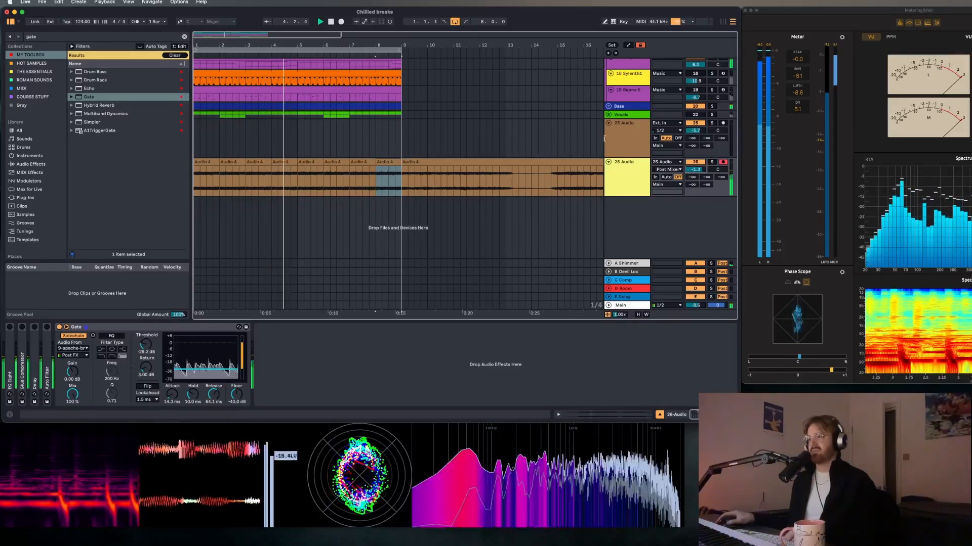
{"action": "scroll", "coordinate": [278, 85], "scroll_direction": "down", "scroll_amount": 5}
{"action": "key", "text": "space"}
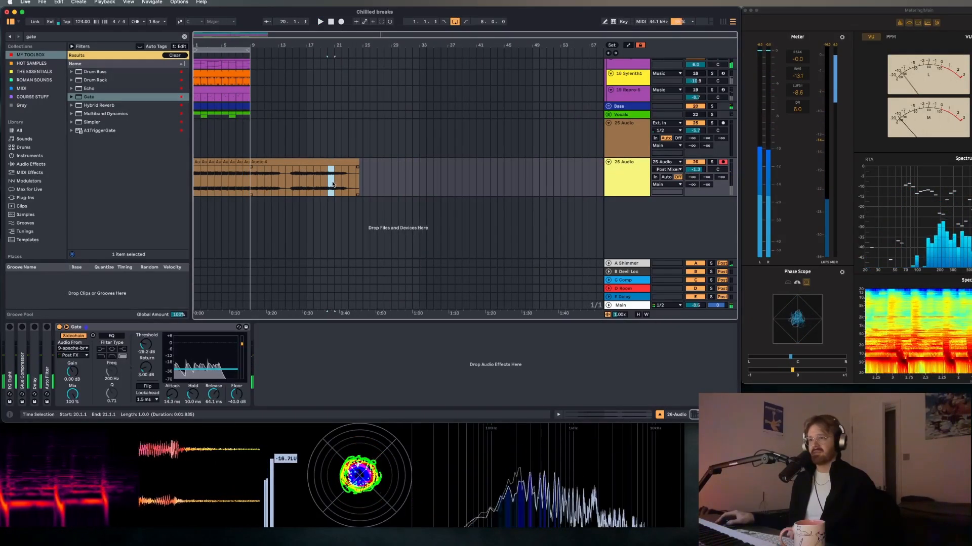
{"action": "left_click", "coordinate": [195, 175]}
{"action": "left_click", "coordinate": [200, 174]}
{"action": "key", "text": "space"}
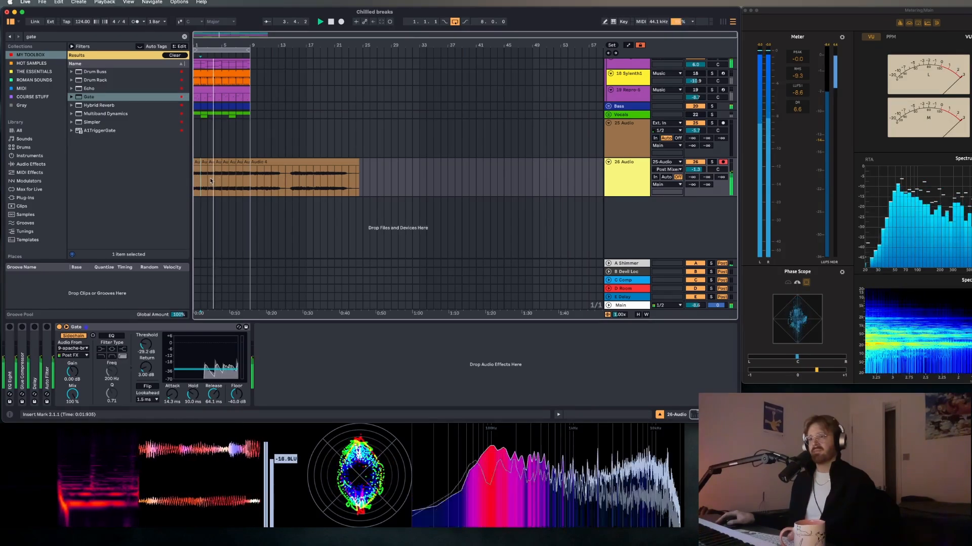
Duplicate the one-bar texture section at bar 3 repeatedly through bar 8
{"action": "left_click_drag", "start_coordinate": [210, 180], "coordinate": [215, 181]}
{"action": "key", "text": "super+d"}
{"action": "key", "text": "super+d"}
{"action": "key", "text": "super+d"}
{"action": "key", "text": "super+d"}
{"action": "key", "text": "super+d"}
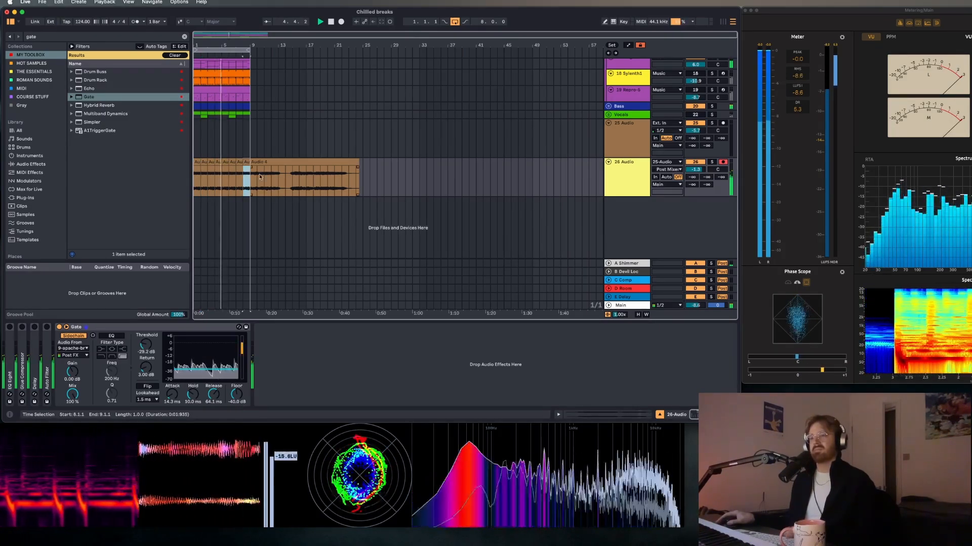
Delete the leftover texture clip from bar 9 onwards and remove the Gate from the 26 Audio track
{"action": "left_click", "coordinate": [259, 176]}
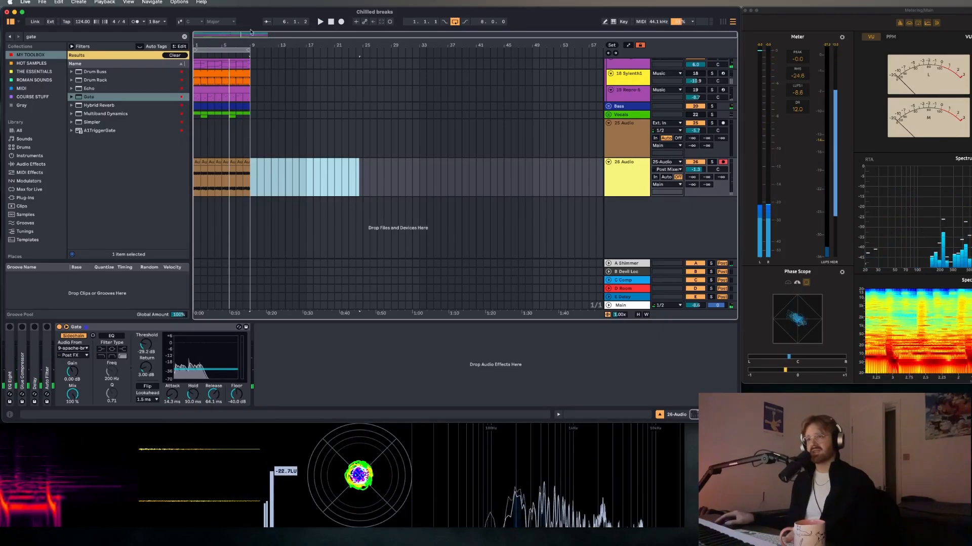
{"action": "left_click", "coordinate": [196, 333]}
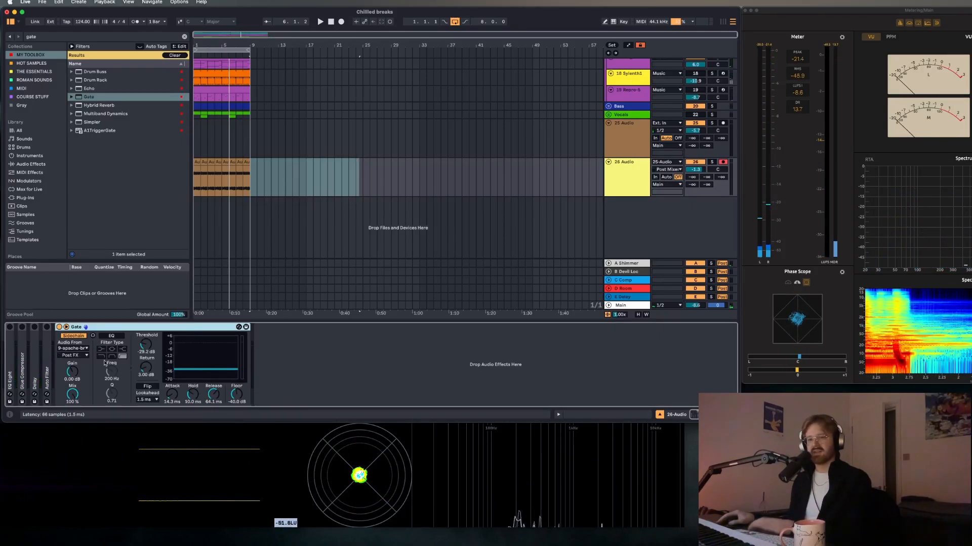
{"action": "key", "text": "Delete"}
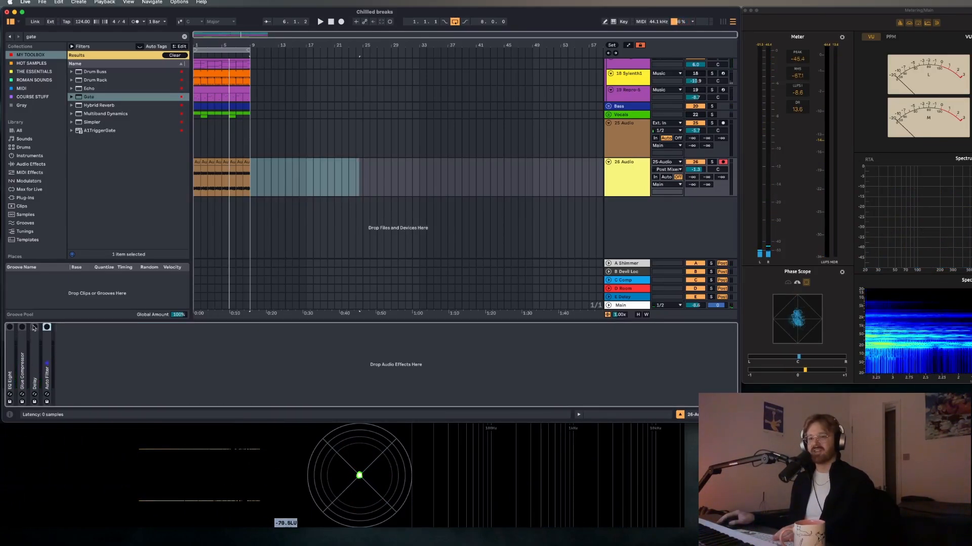
Add a Hybrid Reverb to the 26 Audio track
{"action": "left_click", "coordinate": [45, 37]}
{"action": "type", "text": "rever"}
{"action": "left_click_drag", "start_coordinate": [92, 84], "coordinate": [121, 354]}
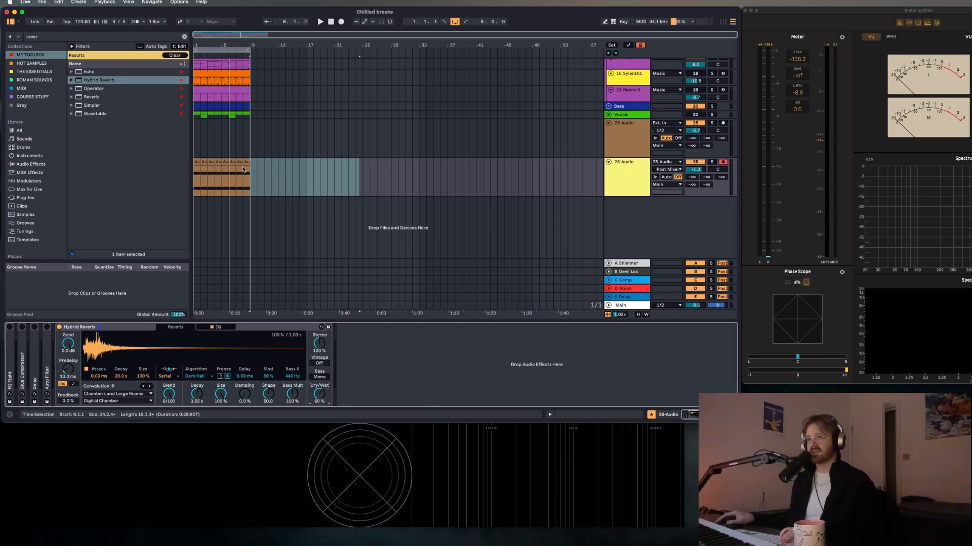
Apply a long fade-in across the texture clip at bar 8 and delete the texture clips before it
{"action": "left_click_drag", "start_coordinate": [245, 45], "coordinate": [245, 104]}
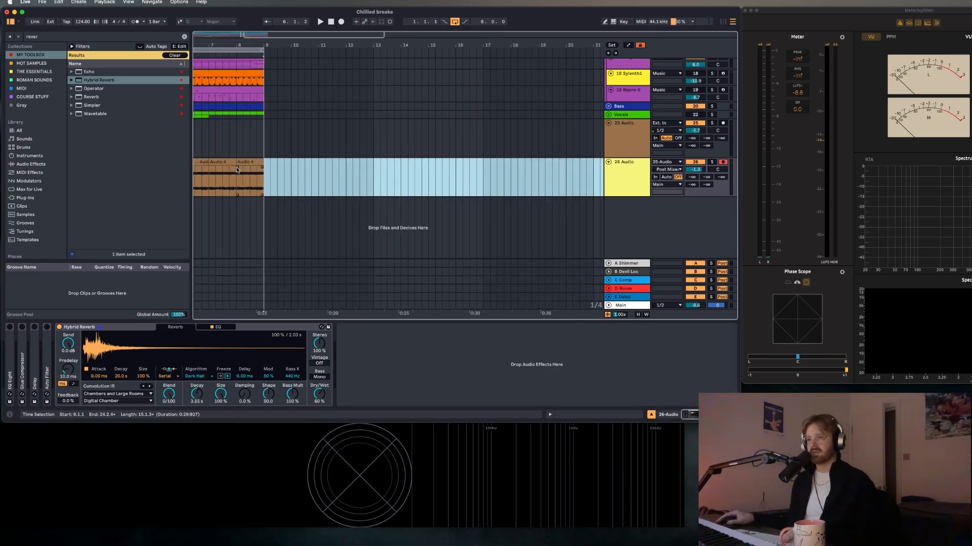
{"action": "left_click_drag", "start_coordinate": [237, 170], "coordinate": [254, 169]}
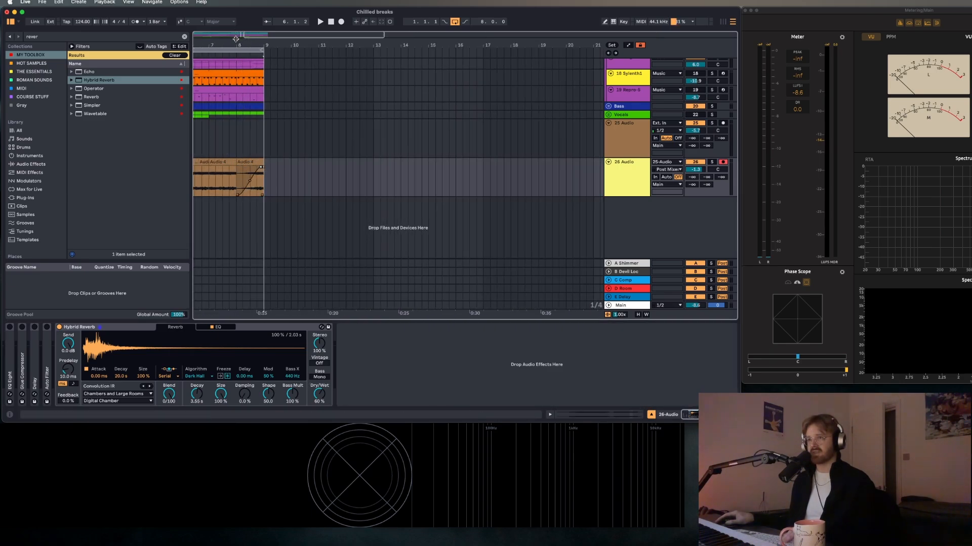
{"action": "left_click_drag", "start_coordinate": [240, 39], "coordinate": [239, 19]}
{"action": "left_click_drag", "start_coordinate": [239, 178], "coordinate": [118, 180]}
Audition the faded, reverberated texture swell from bar 8 into the loop's restart, and stop playback
{"action": "left_click_drag", "start_coordinate": [232, 44], "coordinate": [232, 64]}
{"action": "left_click", "coordinate": [252, 185]}
{"action": "key", "text": "space"}
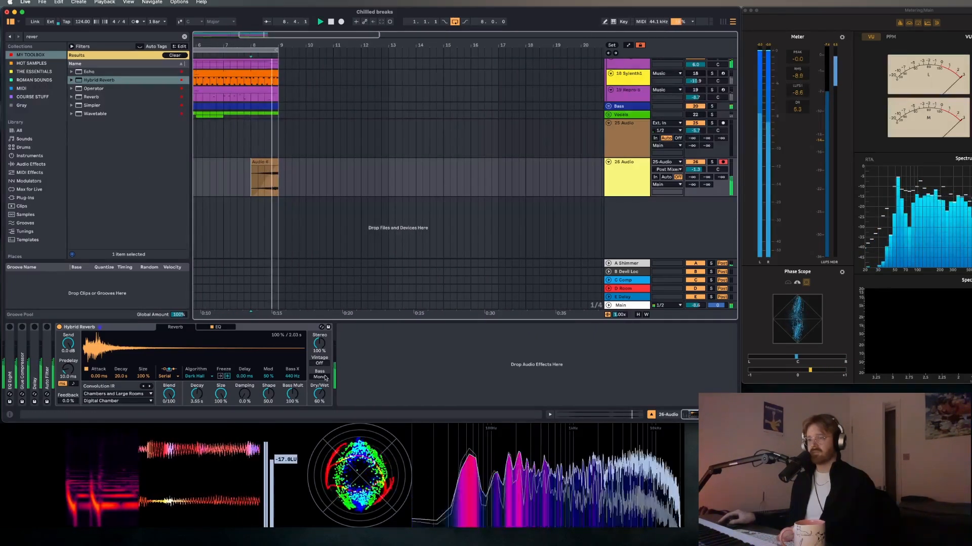
{"action": "left_click_drag", "start_coordinate": [253, 46], "coordinate": [251, 20]}
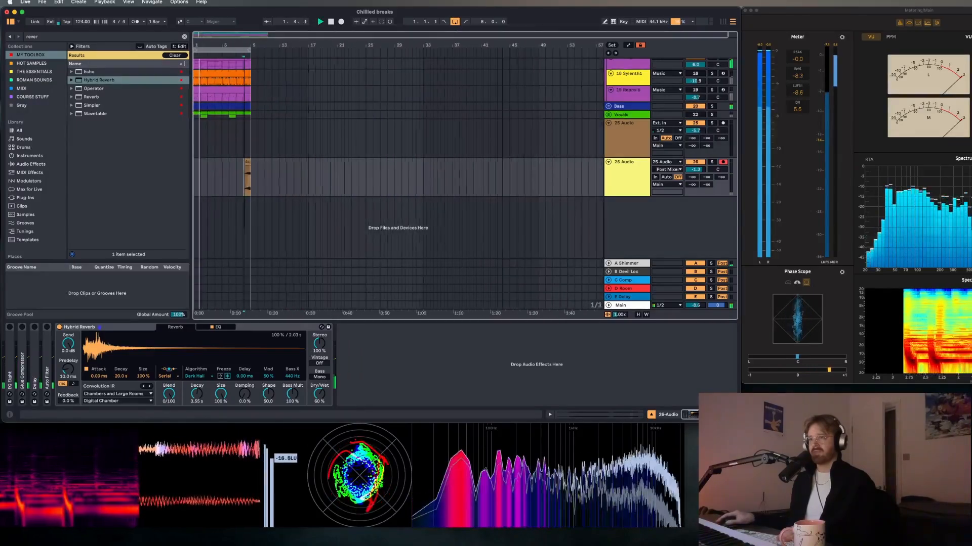
{"action": "key", "text": "space"}
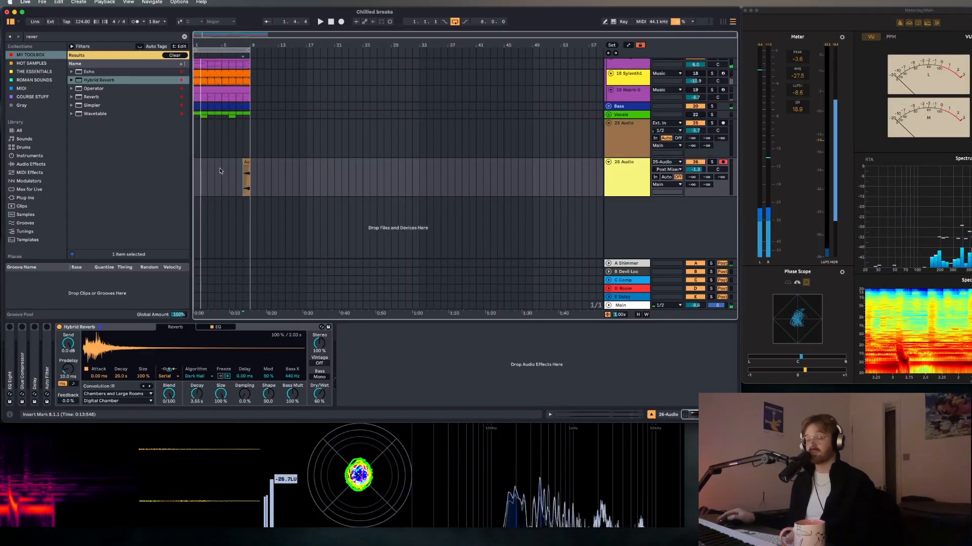